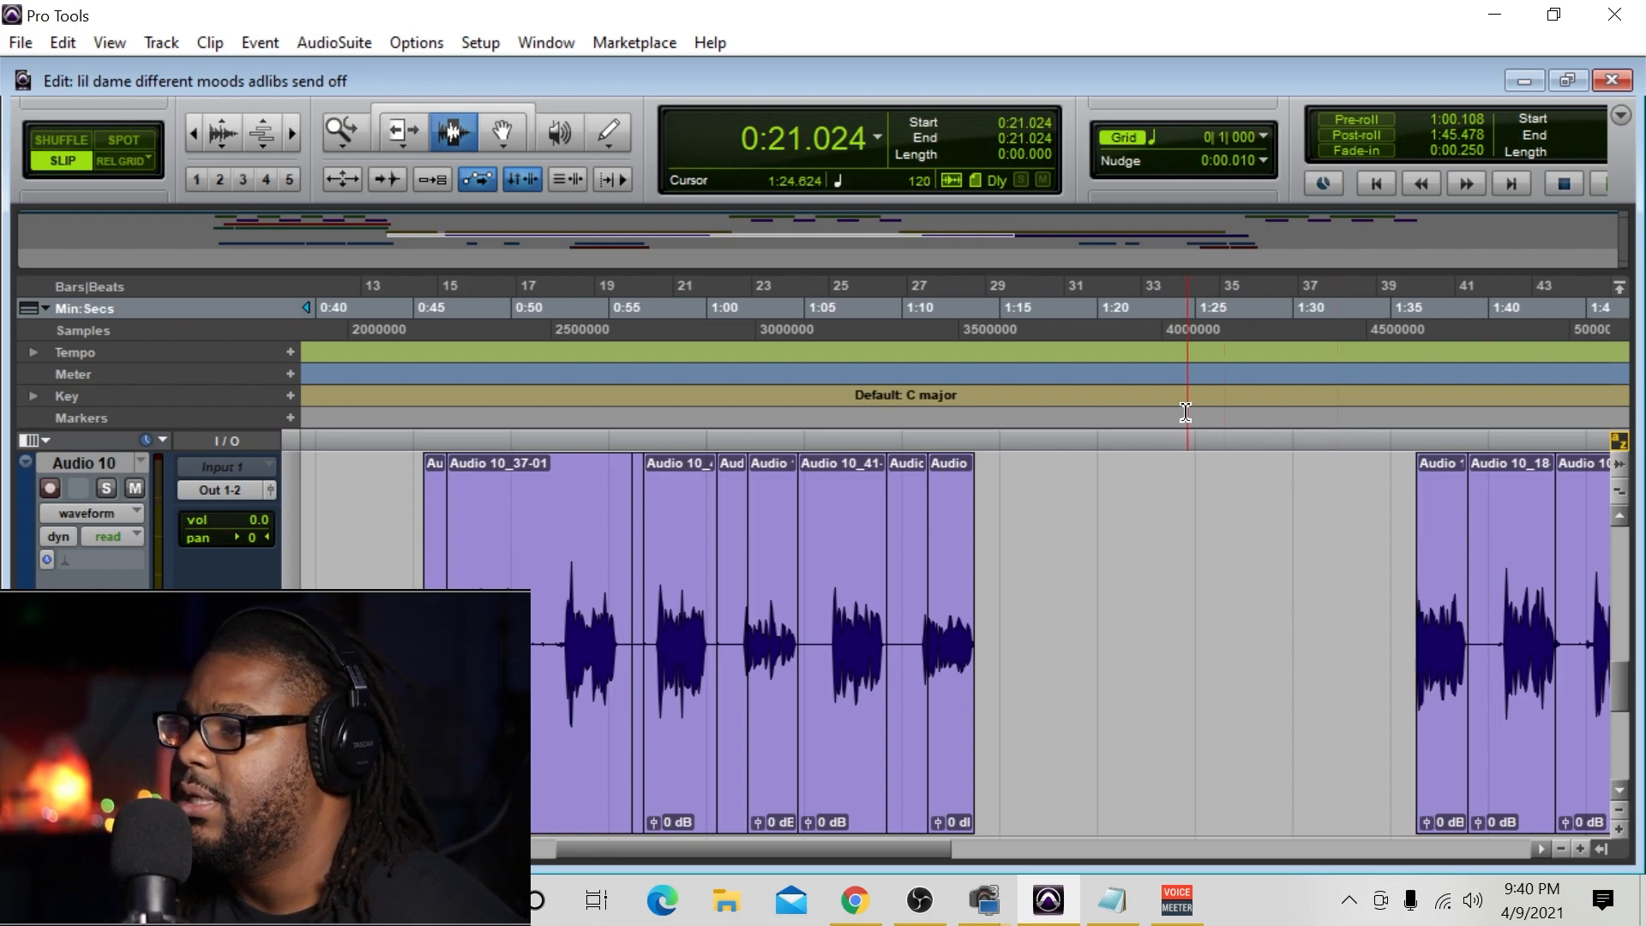
Delete the silence between the first two vocal phrases on the Audio 10 track, from 0:46.326 to 0:48.300.
{"action": "left_click", "coordinate": [286, 136]}
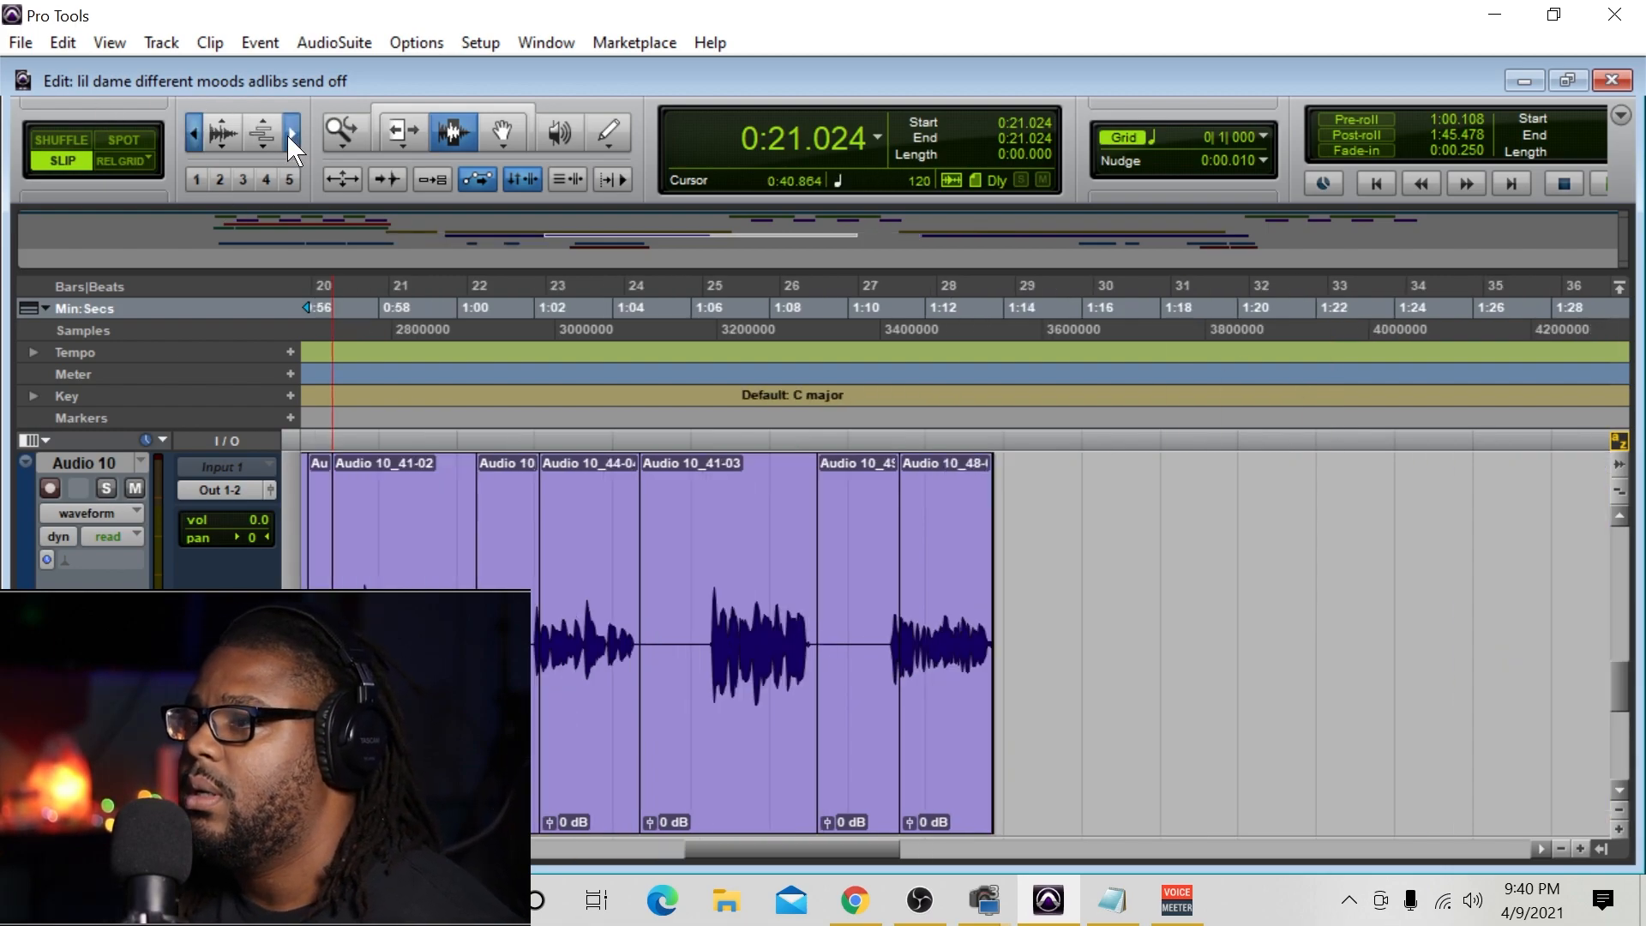
{"action": "left_click", "coordinate": [287, 136]}
{"action": "left_click_drag", "start_coordinate": [831, 849], "coordinate": [696, 848]}
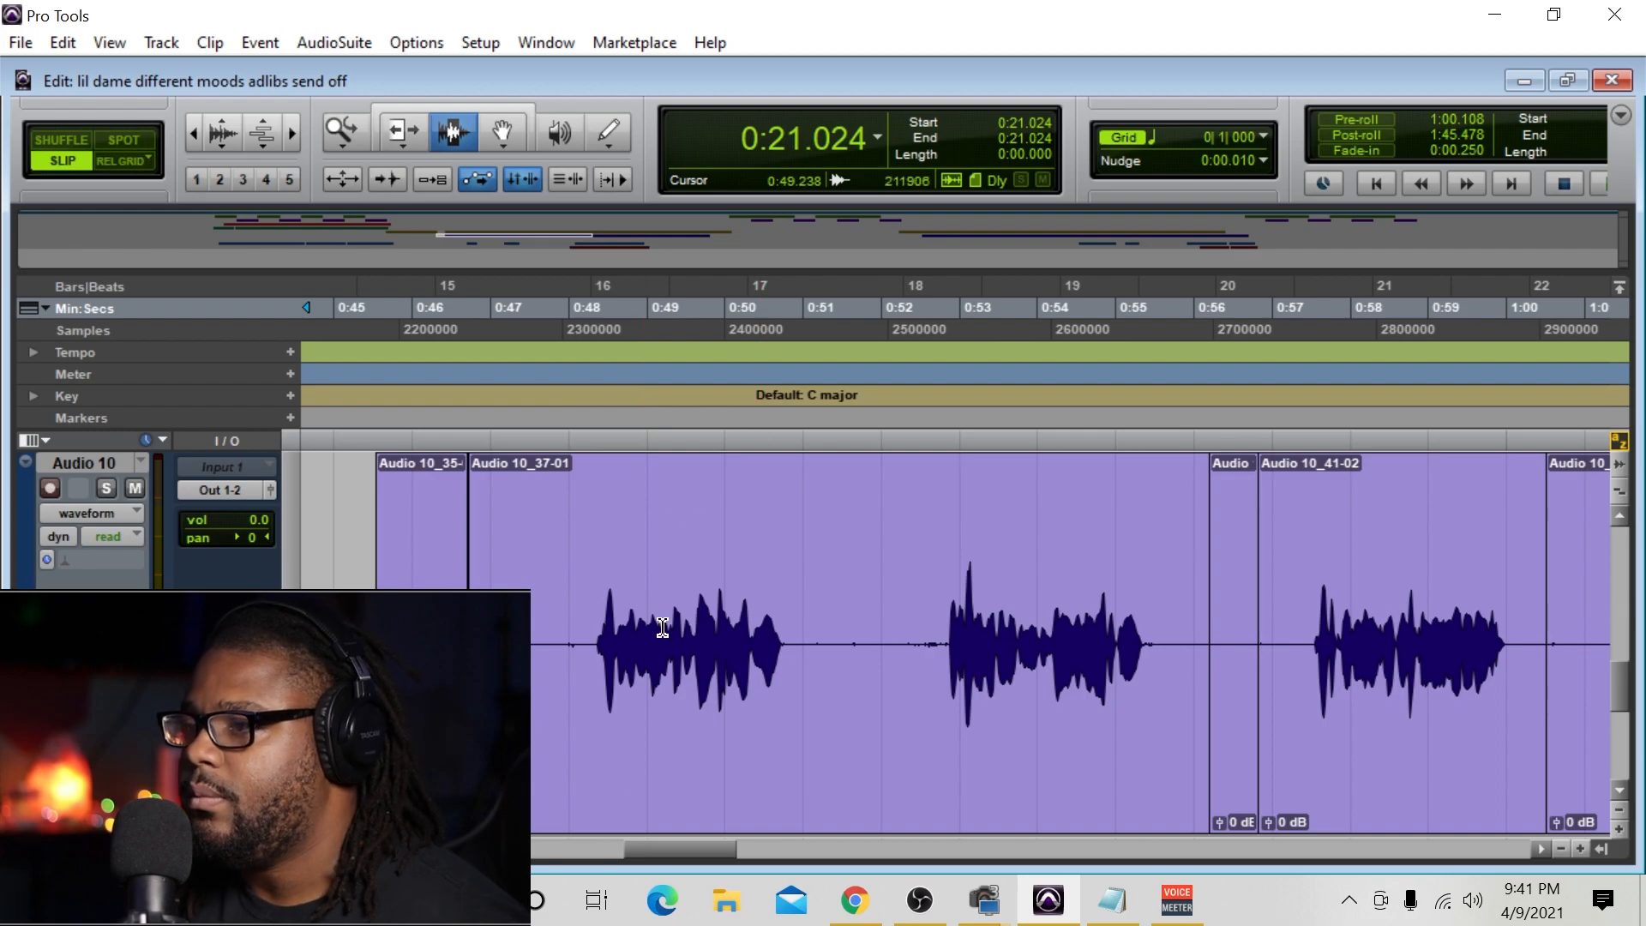
{"action": "mouse_move", "coordinate": [675, 853]}
{"action": "left_mouse_down"}
{"action": "mouse_move", "coordinate": [804, 866]}
{"action": "mouse_move", "coordinate": [682, 867]}
{"action": "mouse_move", "coordinate": [695, 866]}
{"action": "left_mouse_up"}
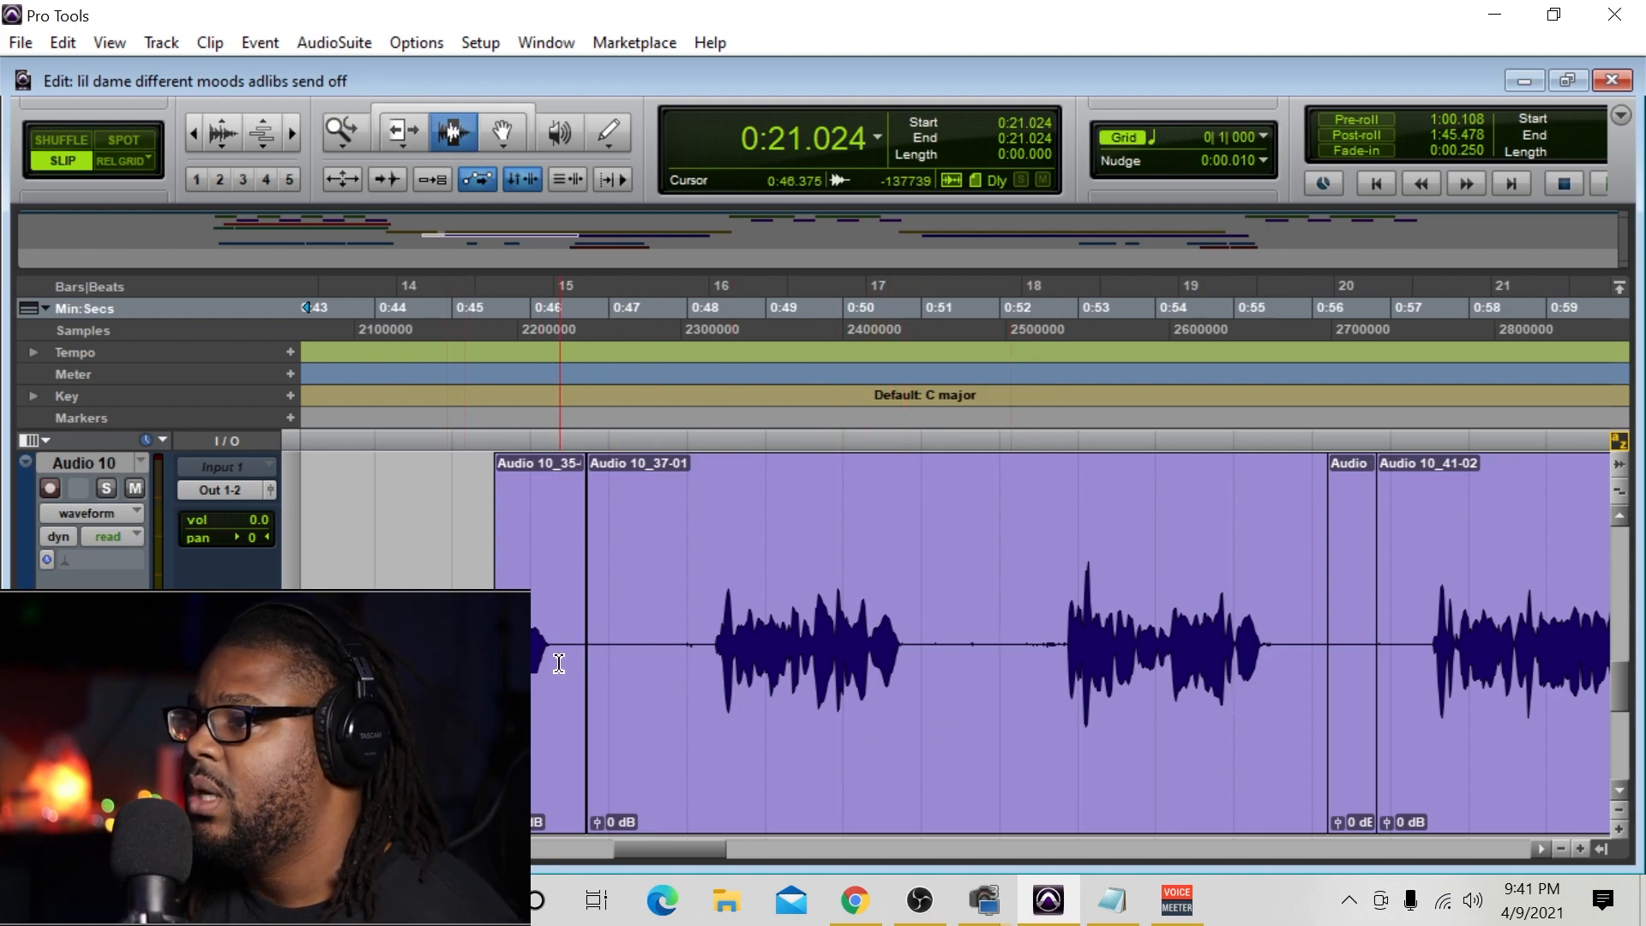
{"action": "left_click_drag", "start_coordinate": [556, 643], "coordinate": [710, 692]}
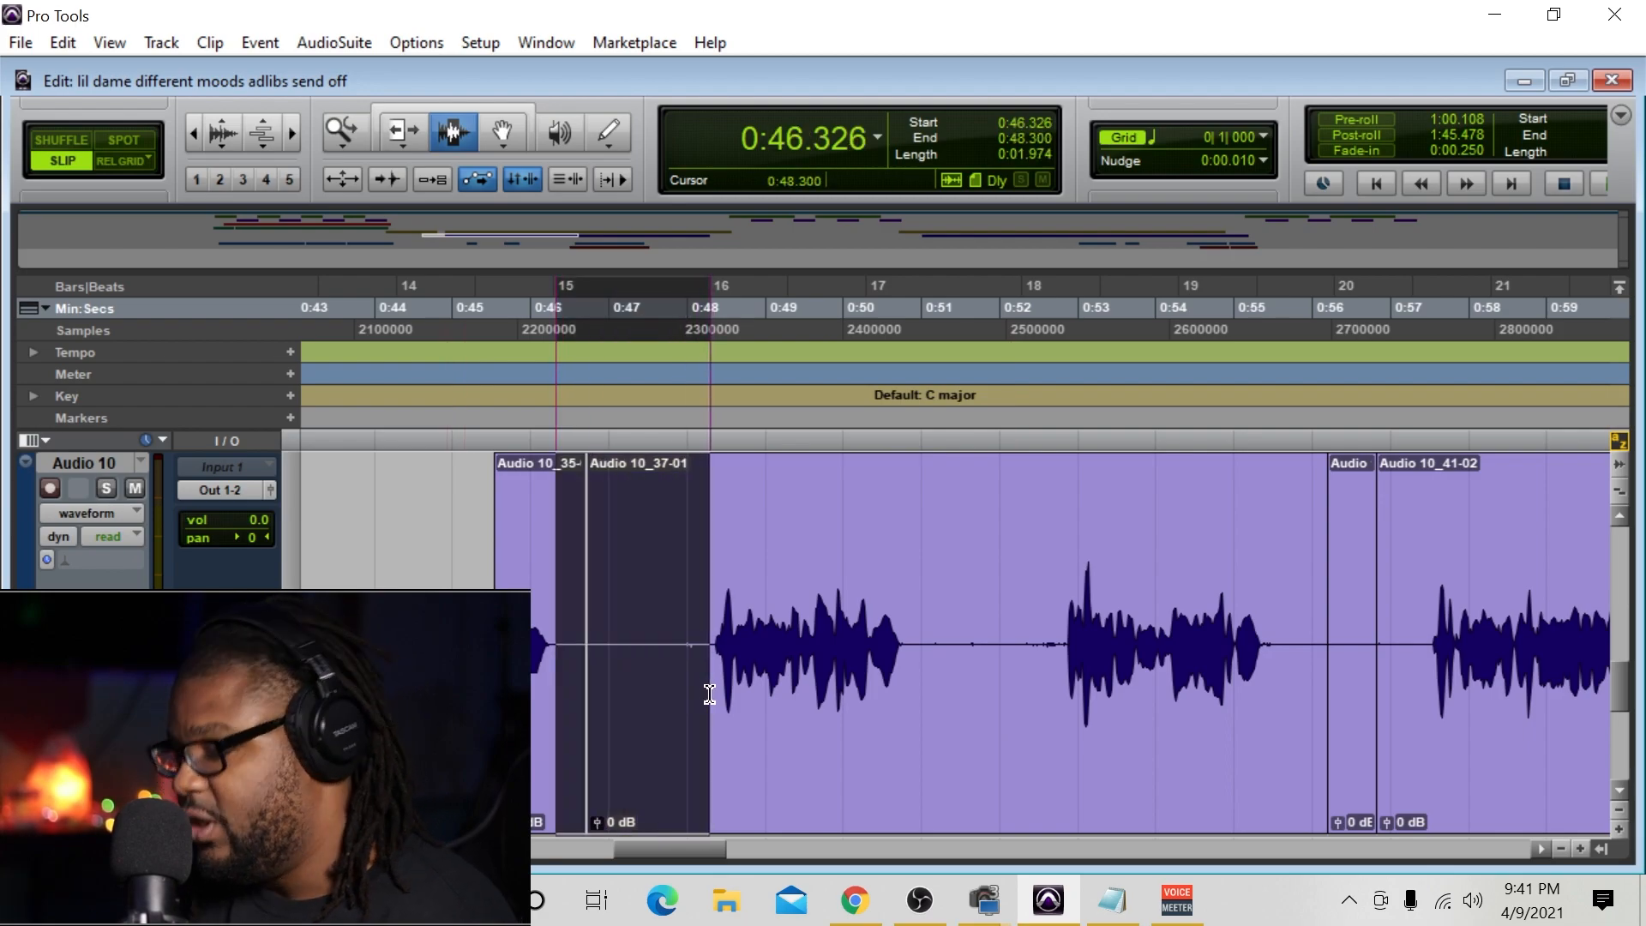
{"action": "key", "text": "Delete"}
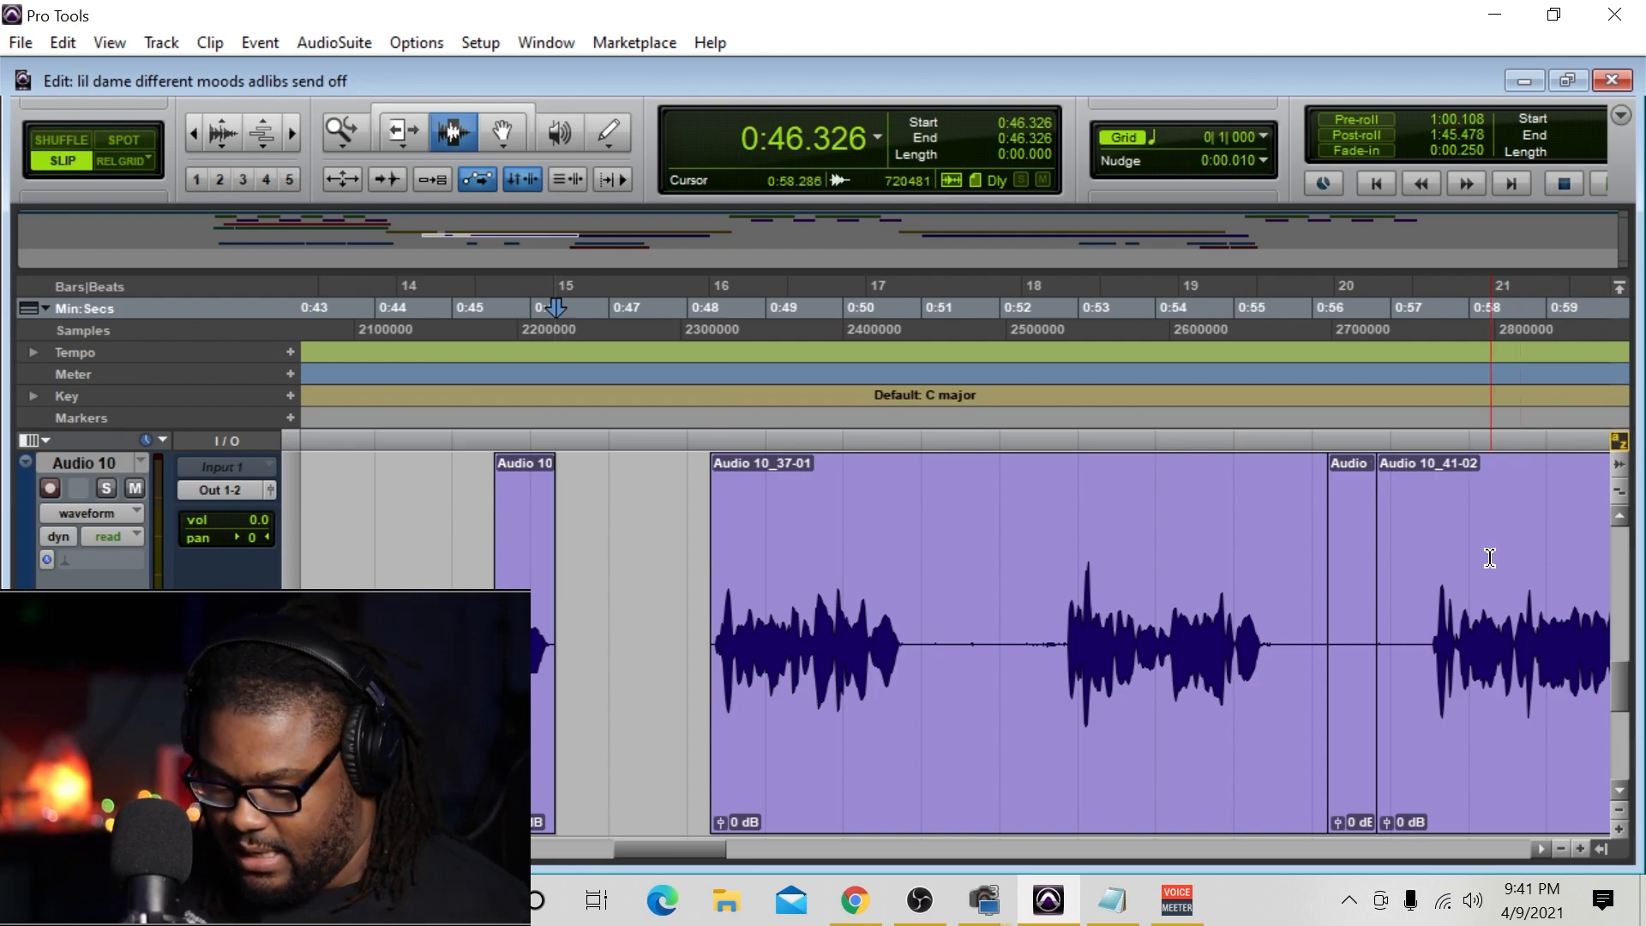
Trim the leftover silence at the start of clip Audio 10_37-01, removing everything up to 0:48.364.
{"action": "key", "text": "ctrl+]"}
{"action": "key", "text": "ctrl+]"}
{"action": "key", "text": "ctrl+]"}
{"action": "key", "text": "ctrl+["}
{"action": "key", "text": "ctrl+["}
{"action": "key", "text": "ctrl+]"}
{"action": "key", "text": "ctrl+]"}
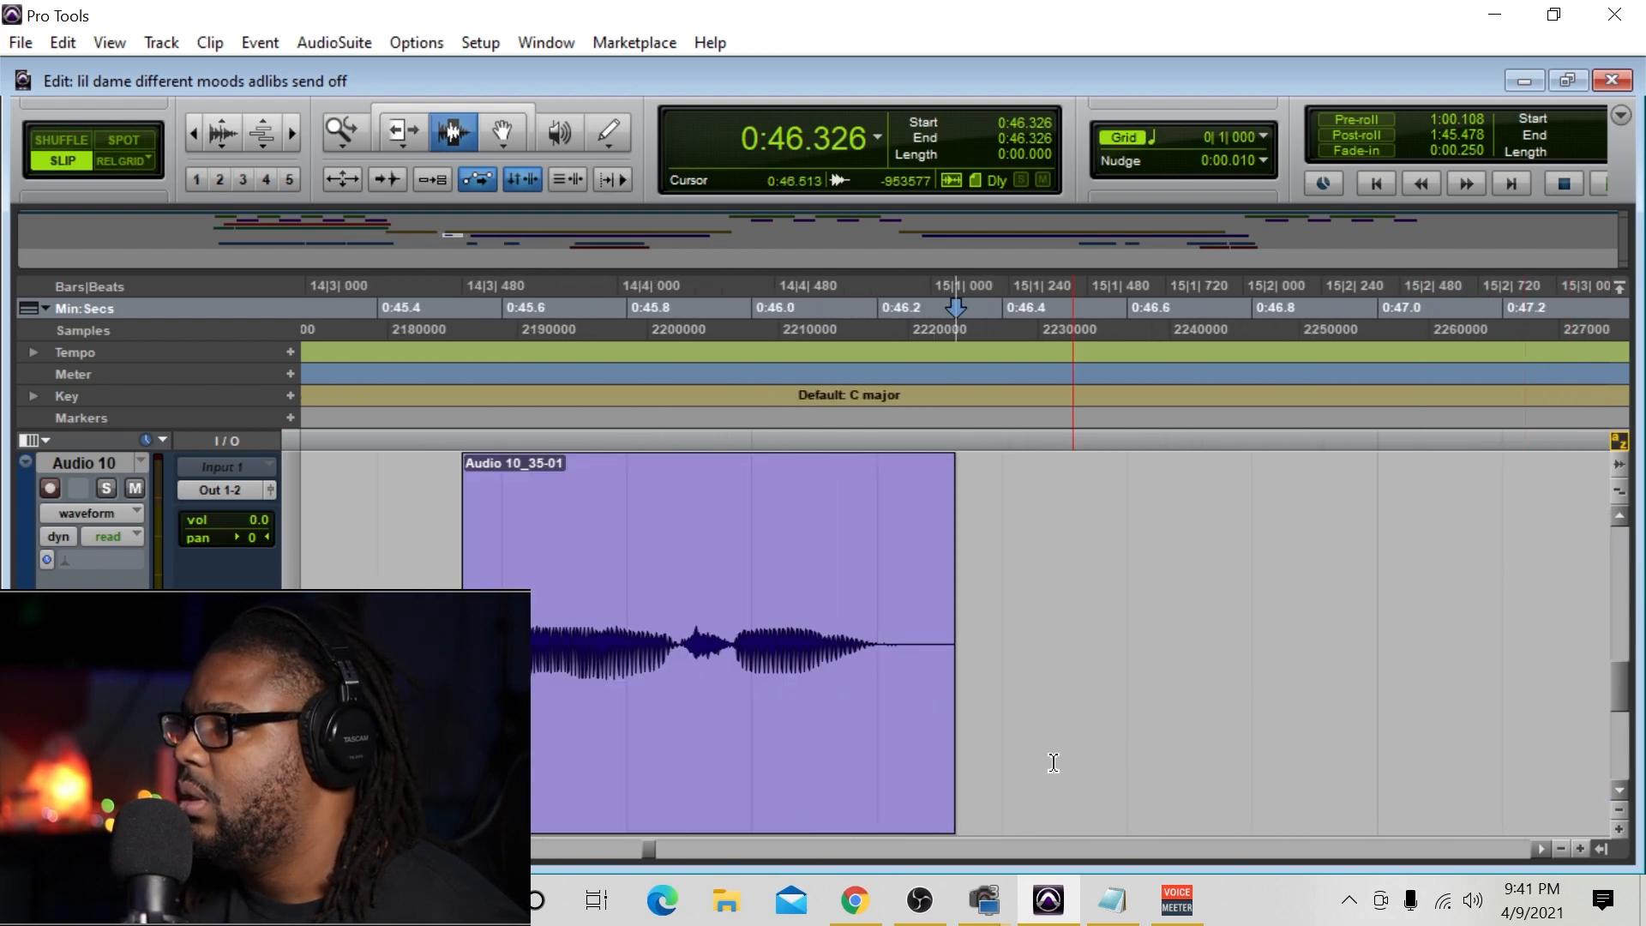
{"action": "left_click_drag", "start_coordinate": [651, 852], "coordinate": [667, 857]}
{"action": "left_click_drag", "start_coordinate": [546, 677], "coordinate": [731, 692]}
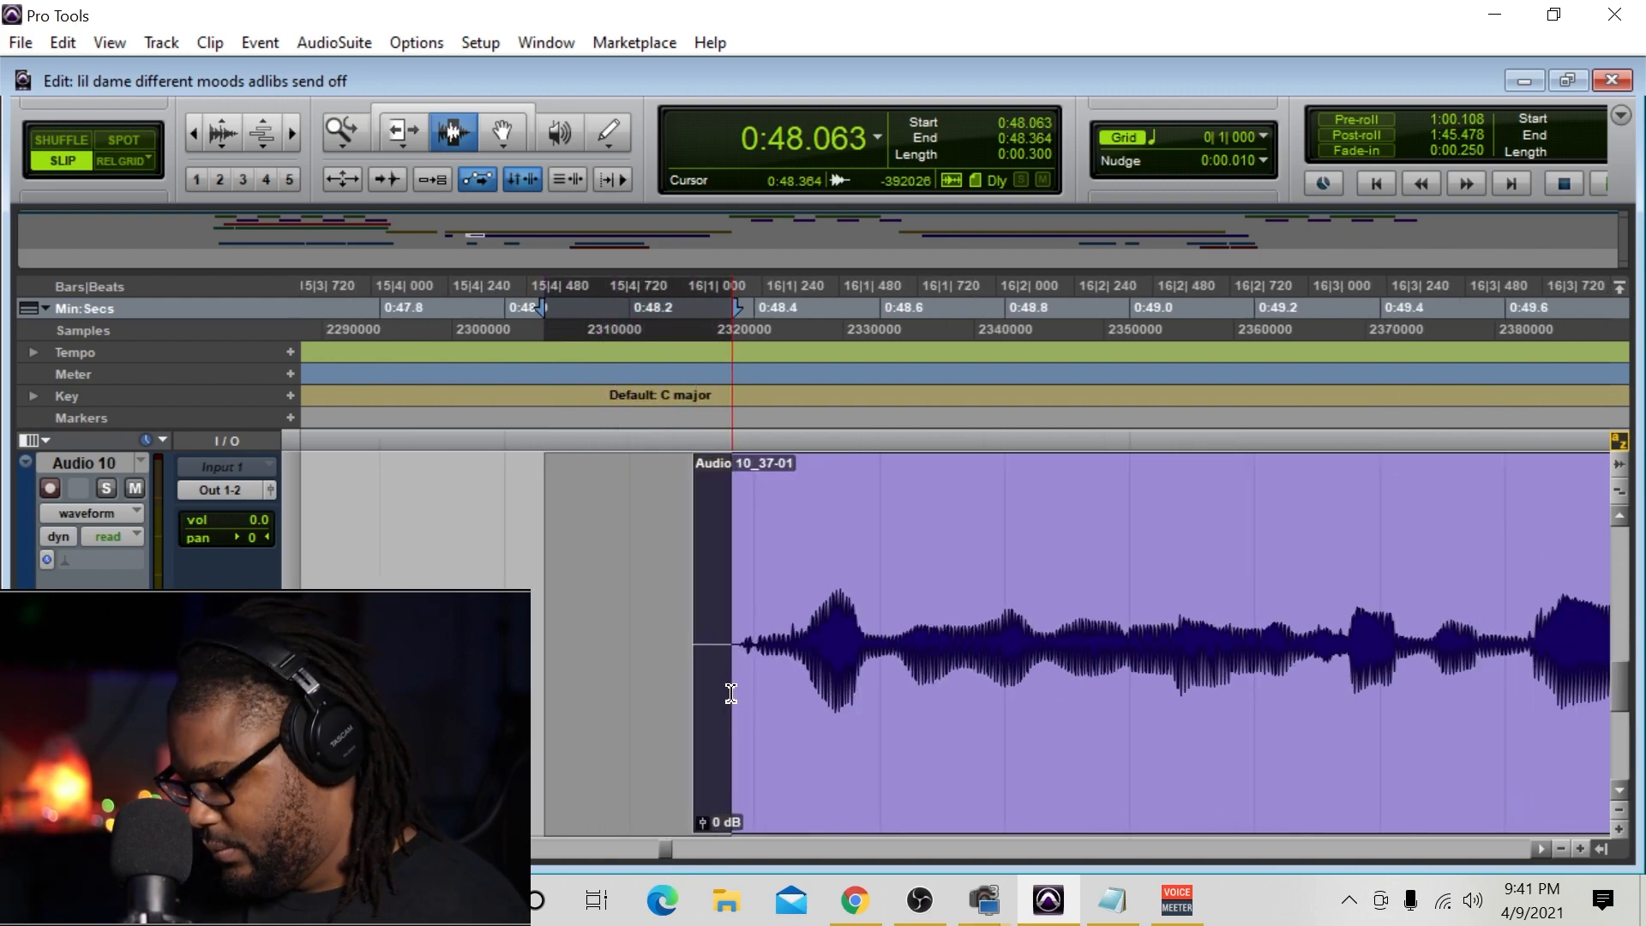
{"action": "key", "text": "Delete"}
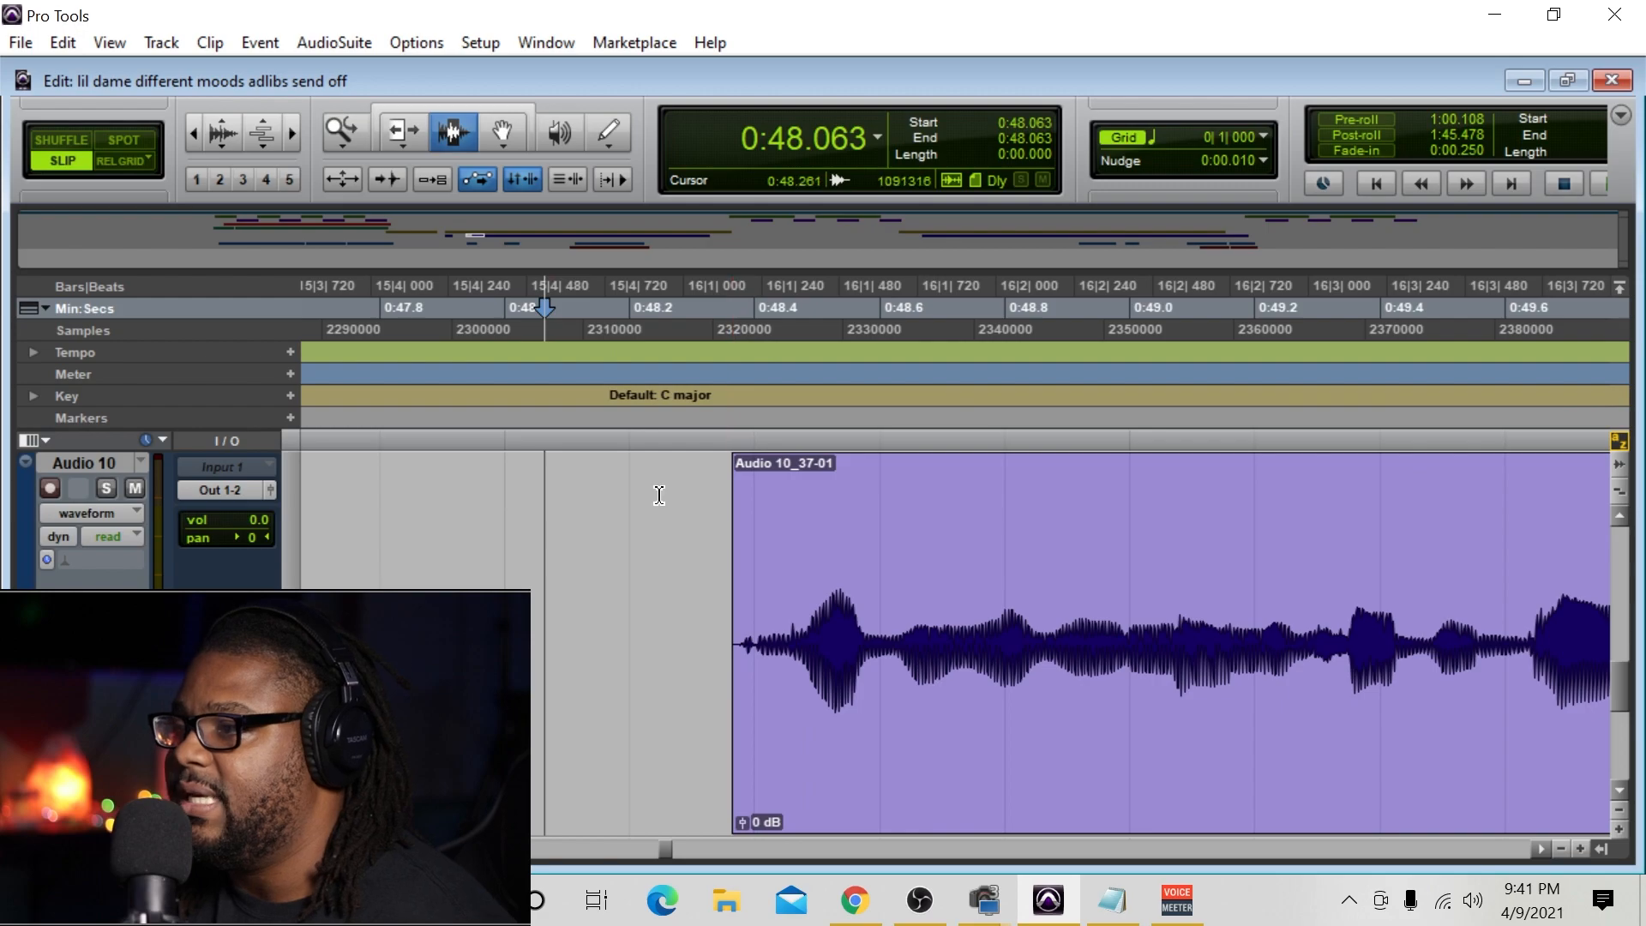
Select the first group of clips on Audio 10 from about 0:45.207 to 1:14.029 and apply 10 ms centered batch fades.
{"action": "left_click", "coordinate": [191, 133]}
{"action": "left_click", "coordinate": [191, 133]}
{"action": "left_click", "coordinate": [191, 133]}
{"action": "left_click", "coordinate": [192, 133]}
{"action": "left_click", "coordinate": [191, 133]}
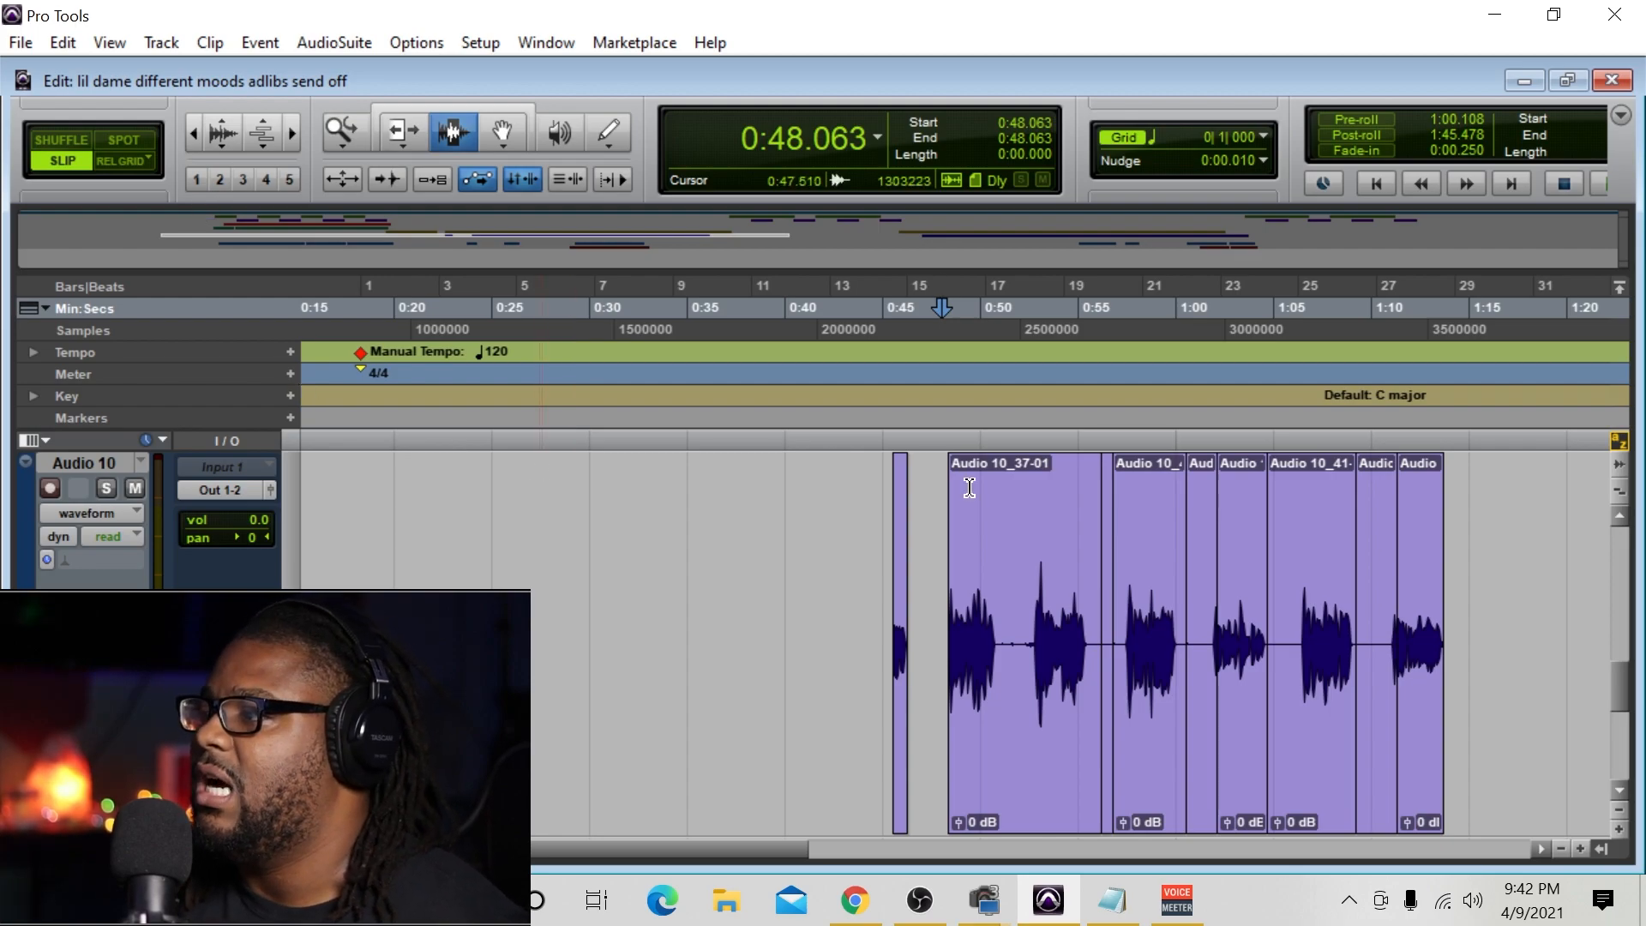
{"action": "left_click", "coordinate": [192, 134]}
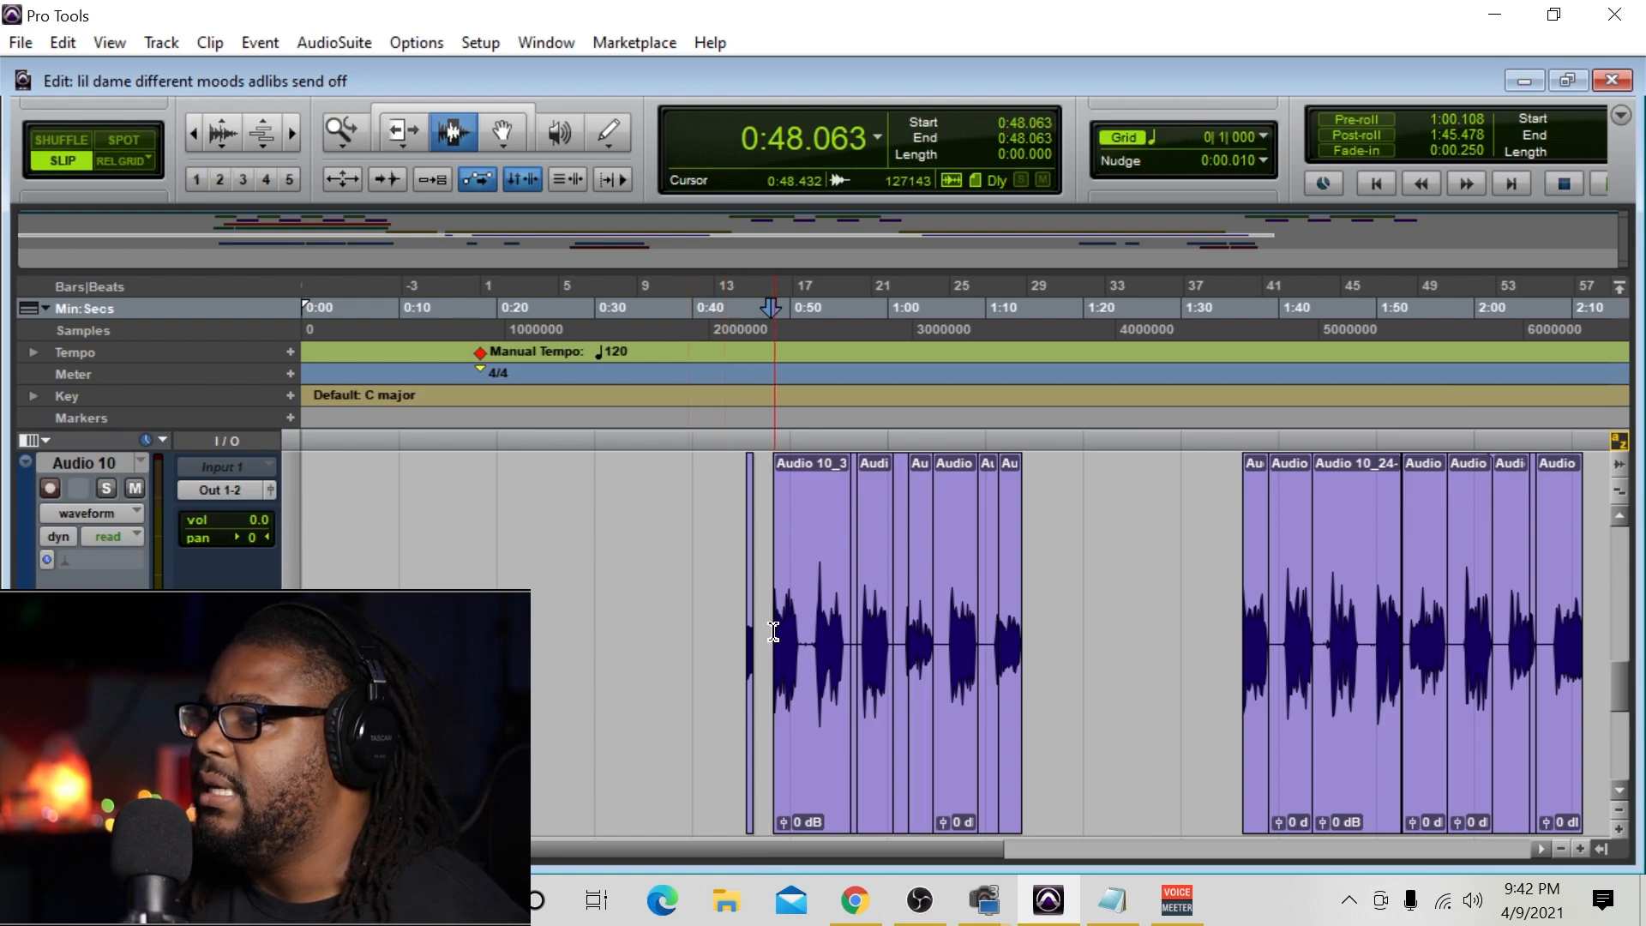
{"action": "left_click", "coordinate": [297, 135]}
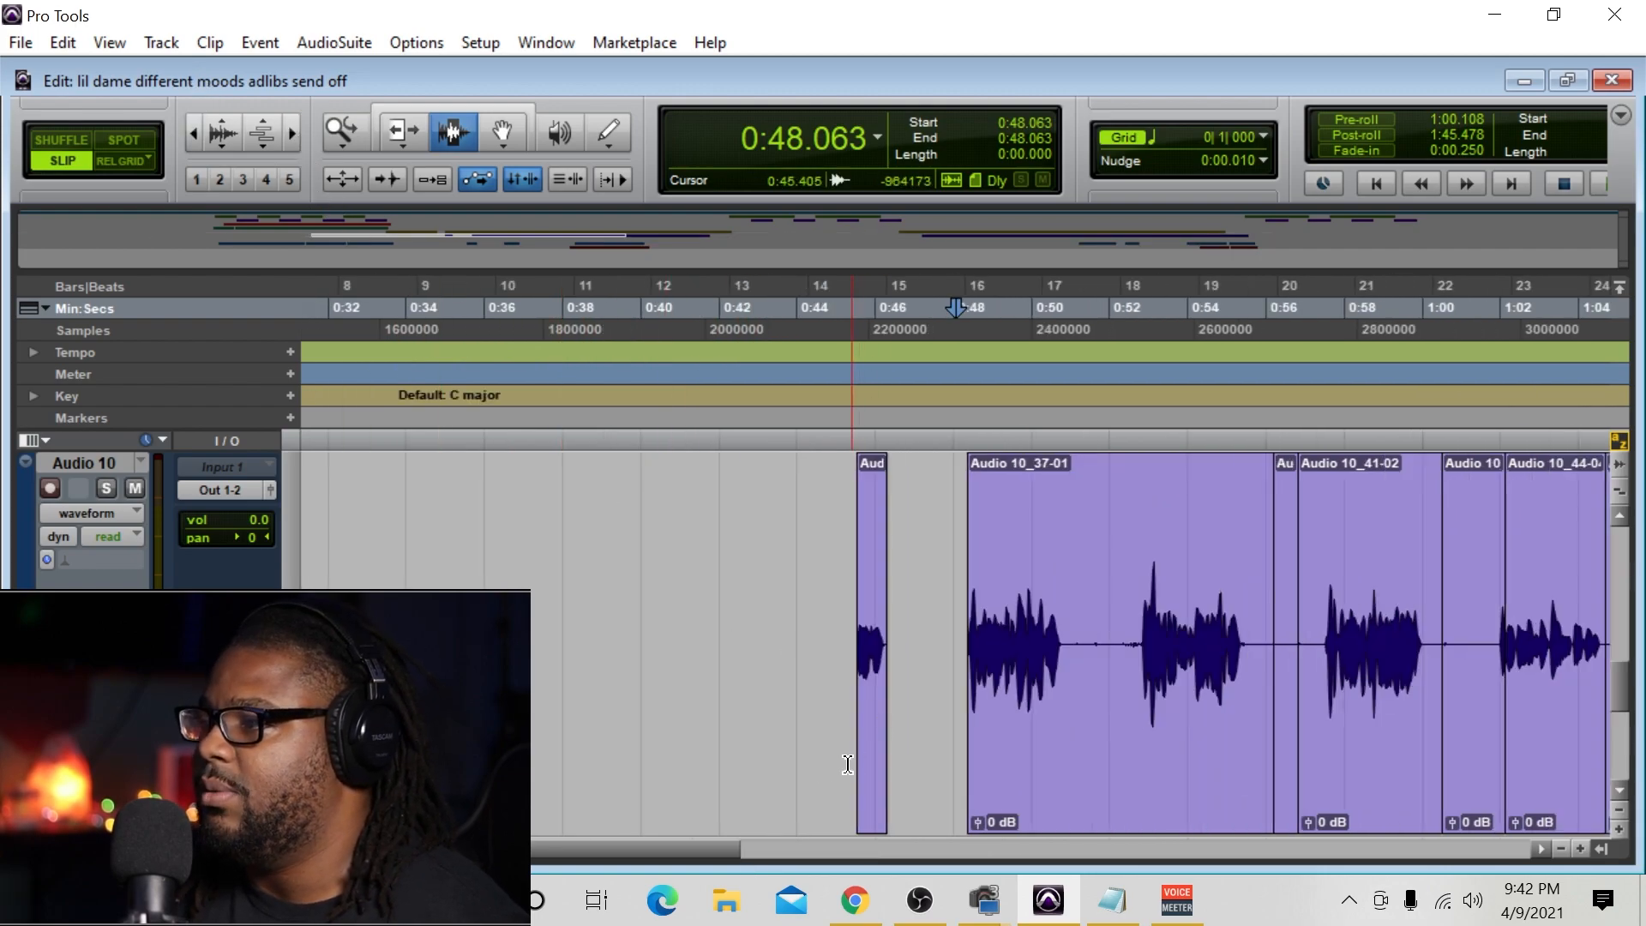
{"action": "left_click_drag", "start_coordinate": [725, 851], "coordinate": [796, 851]}
{"action": "left_click_drag", "start_coordinate": [370, 600], "coordinate": [1496, 629]}
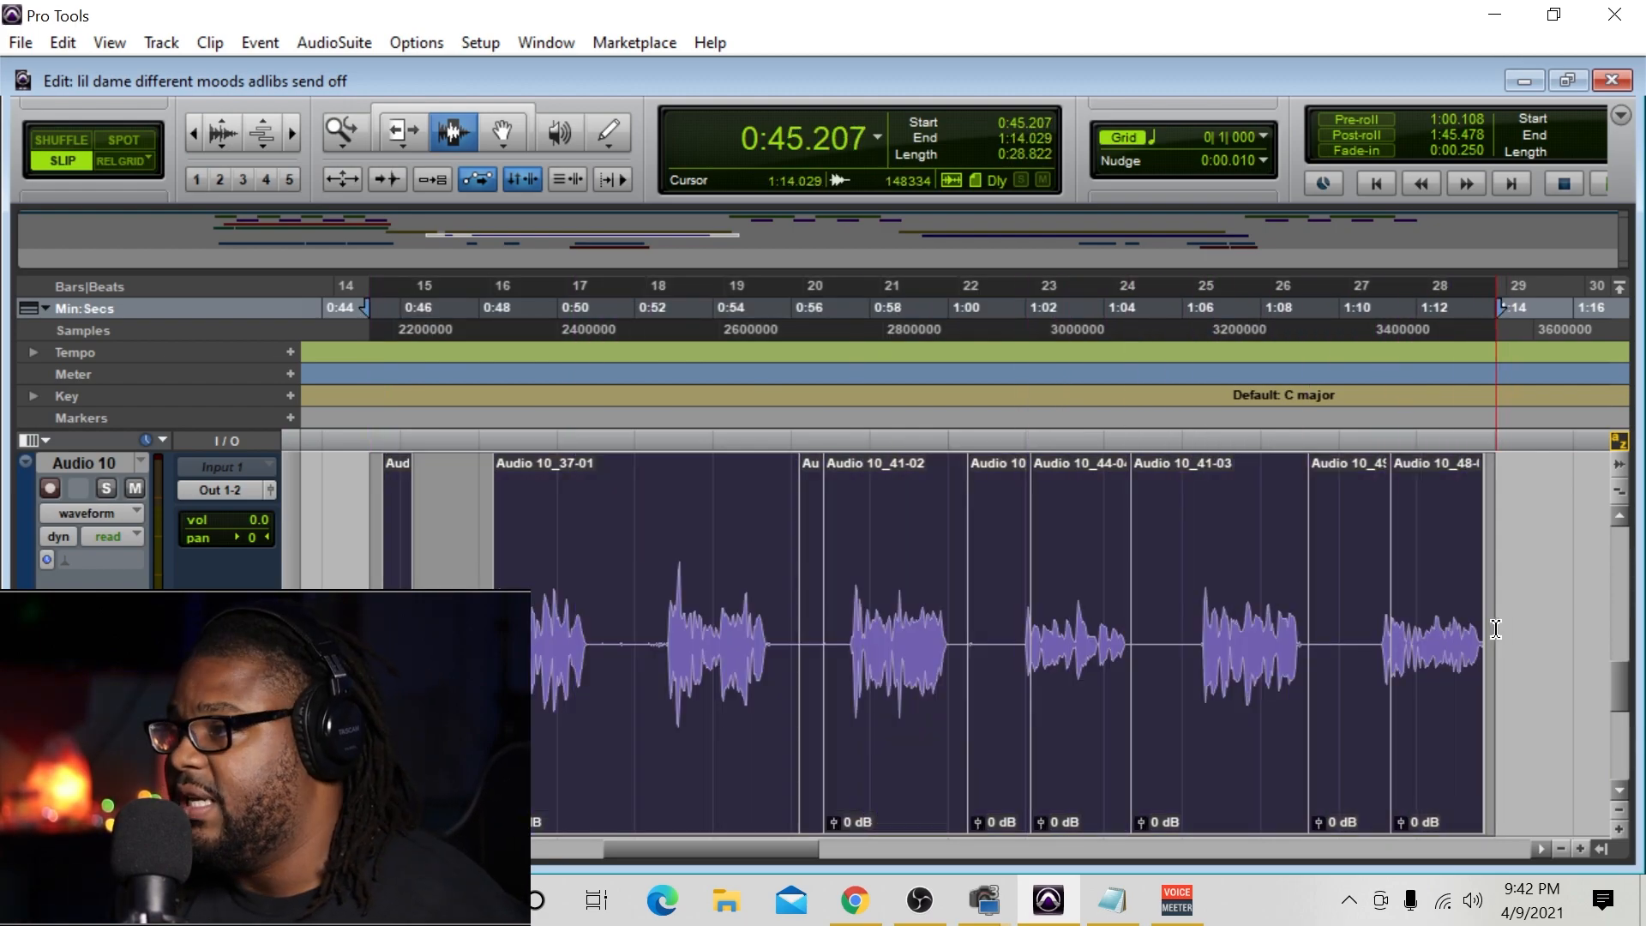
{"action": "key", "text": "ctrl+f"}
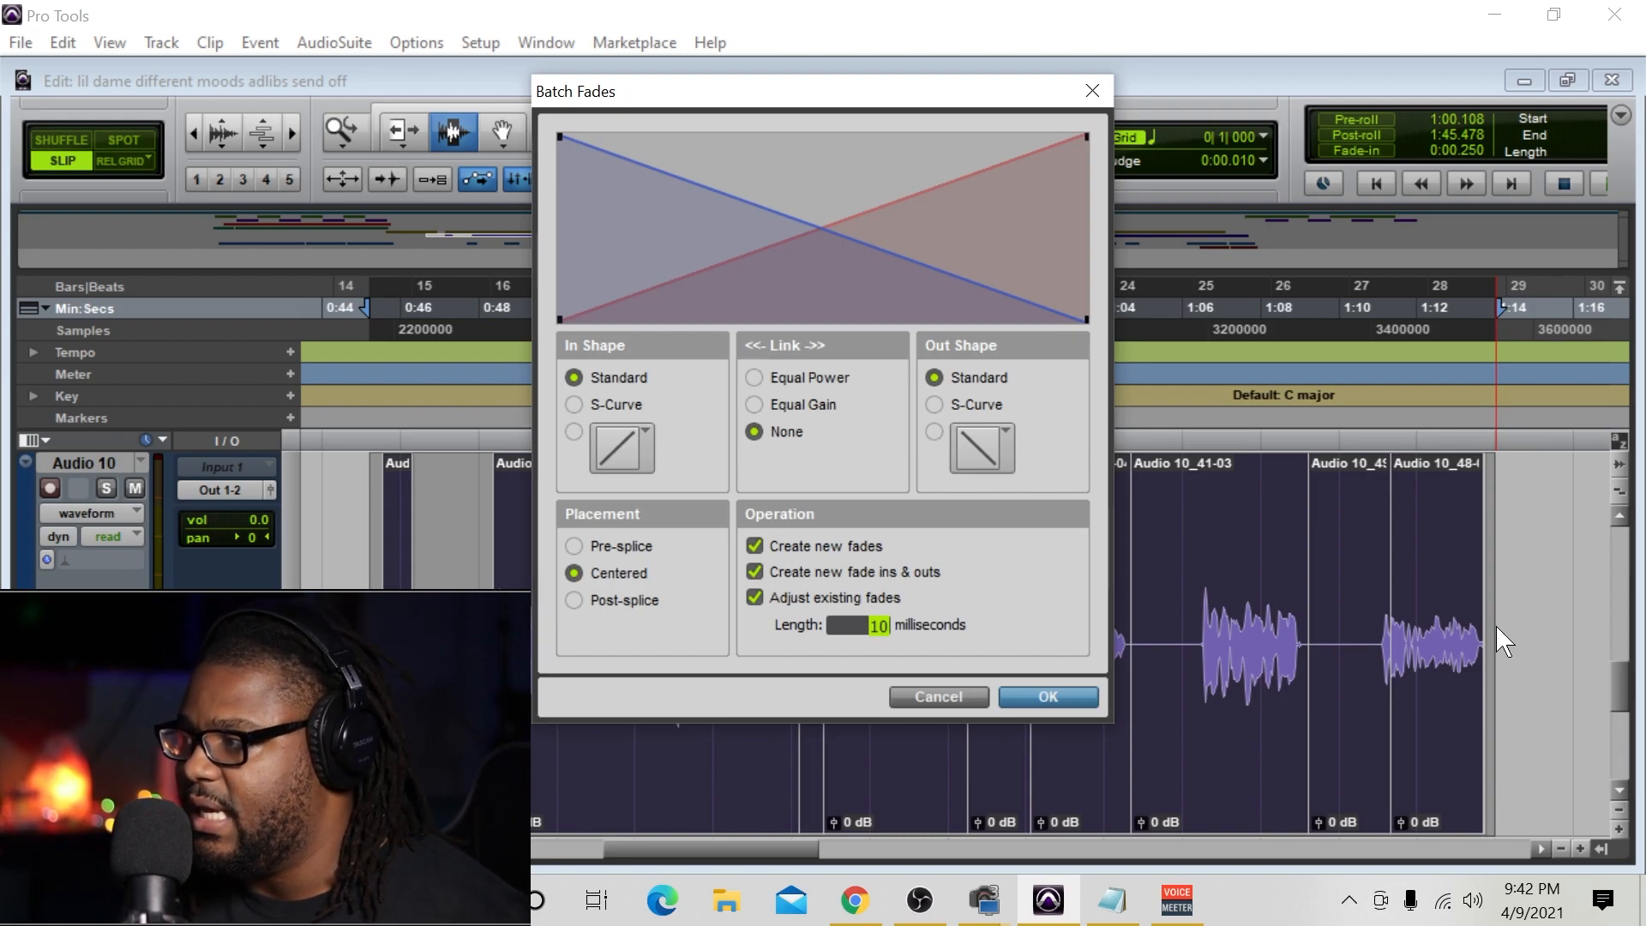
{"action": "key", "text": "Return"}
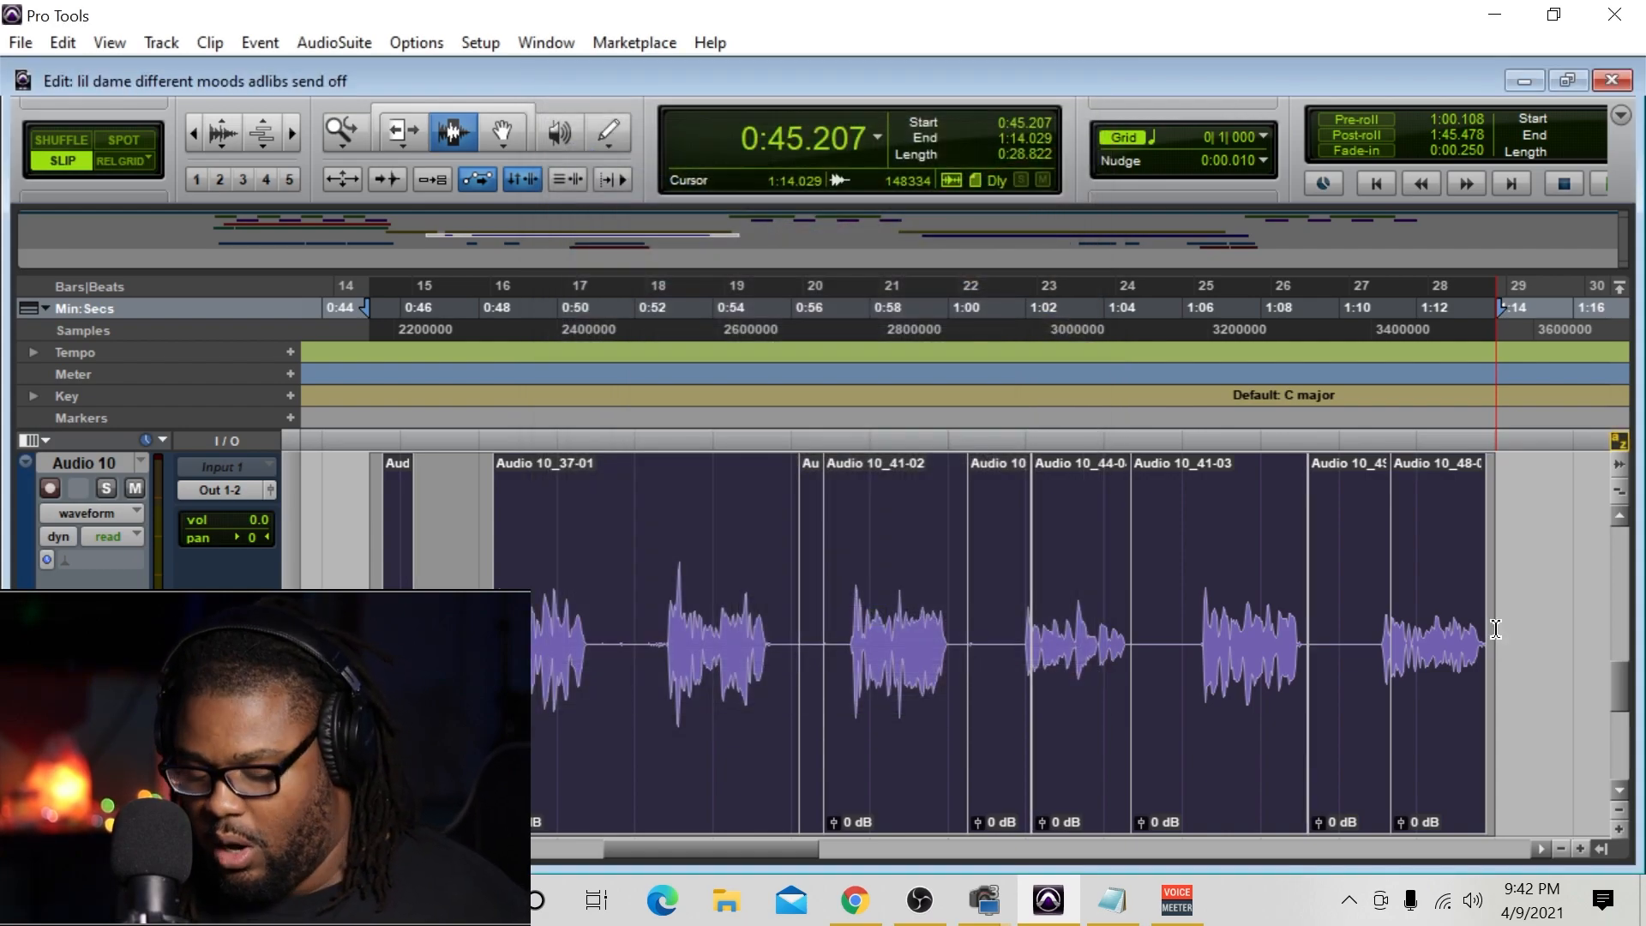
Consolidate the selected clips into one continuous clip and open Strip Silence for it.
{"action": "key", "text": "alt+shift+3"}
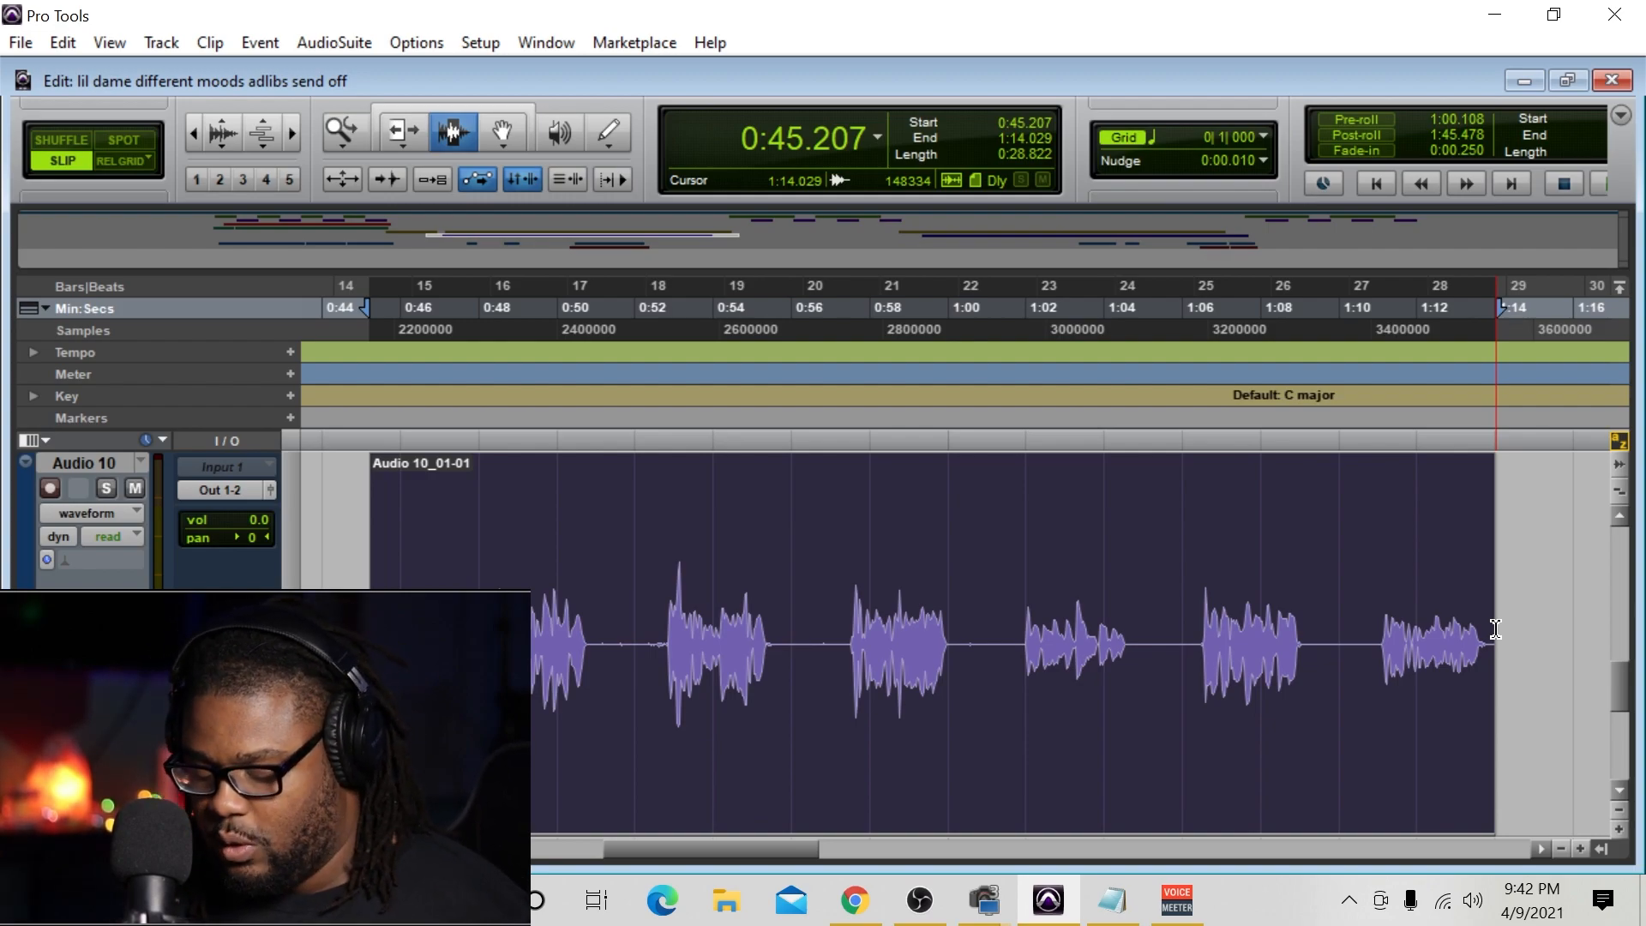
{"action": "key", "text": "ctrl+u"}
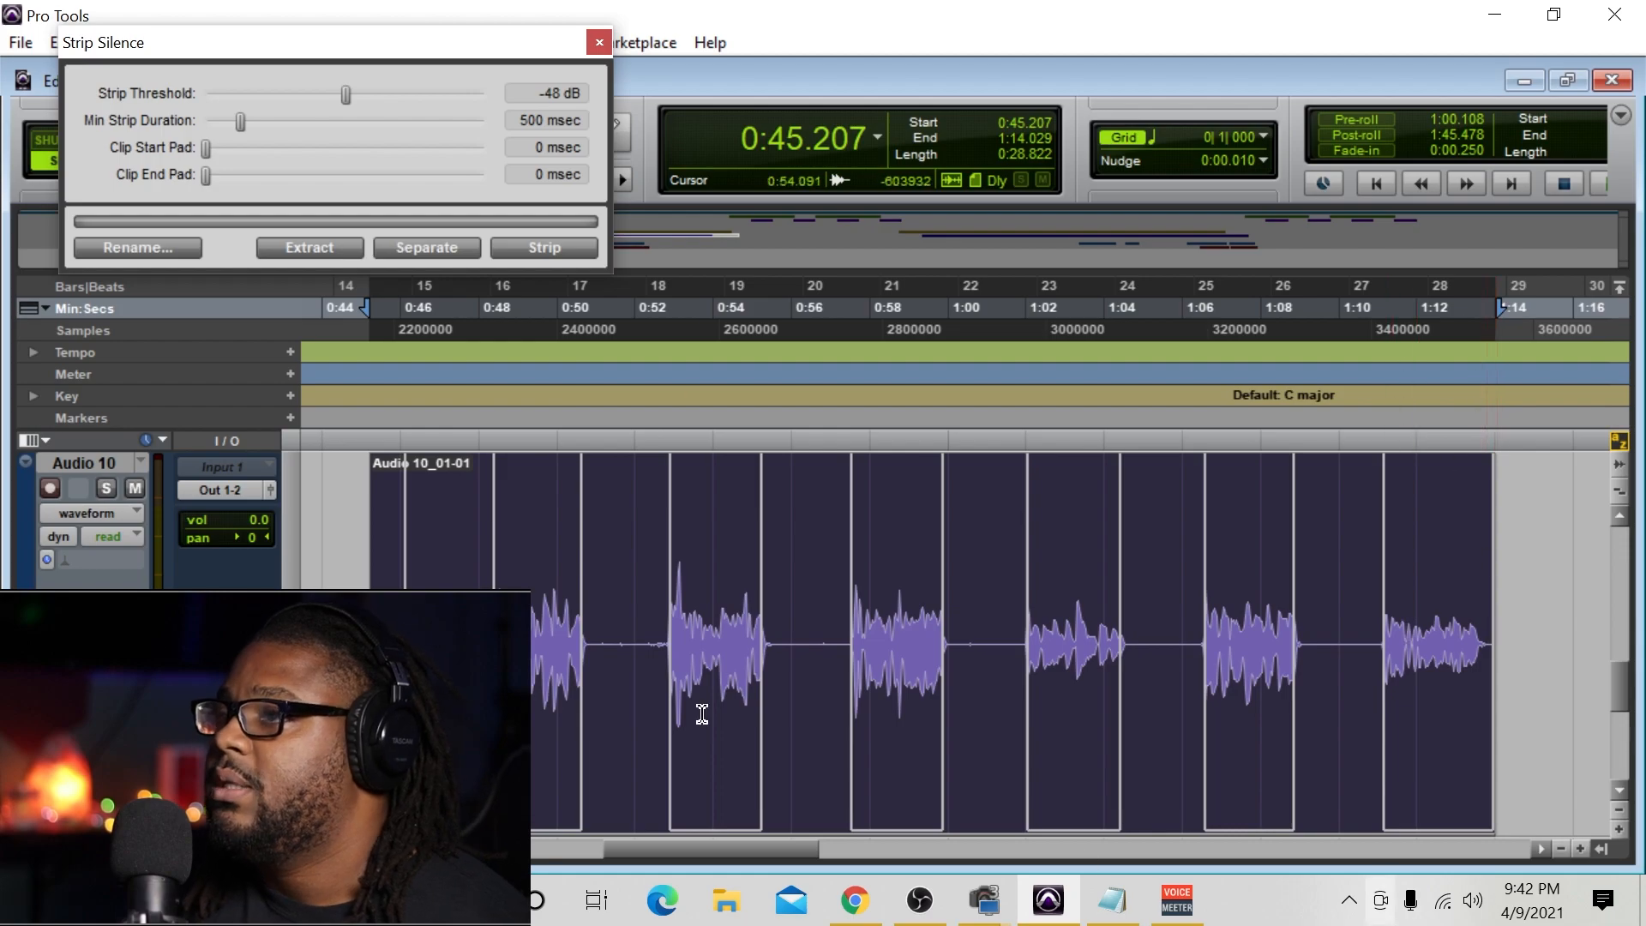
{"action": "scroll", "coordinate": [733, 853], "scroll_direction": "left", "scroll_amount": 3}
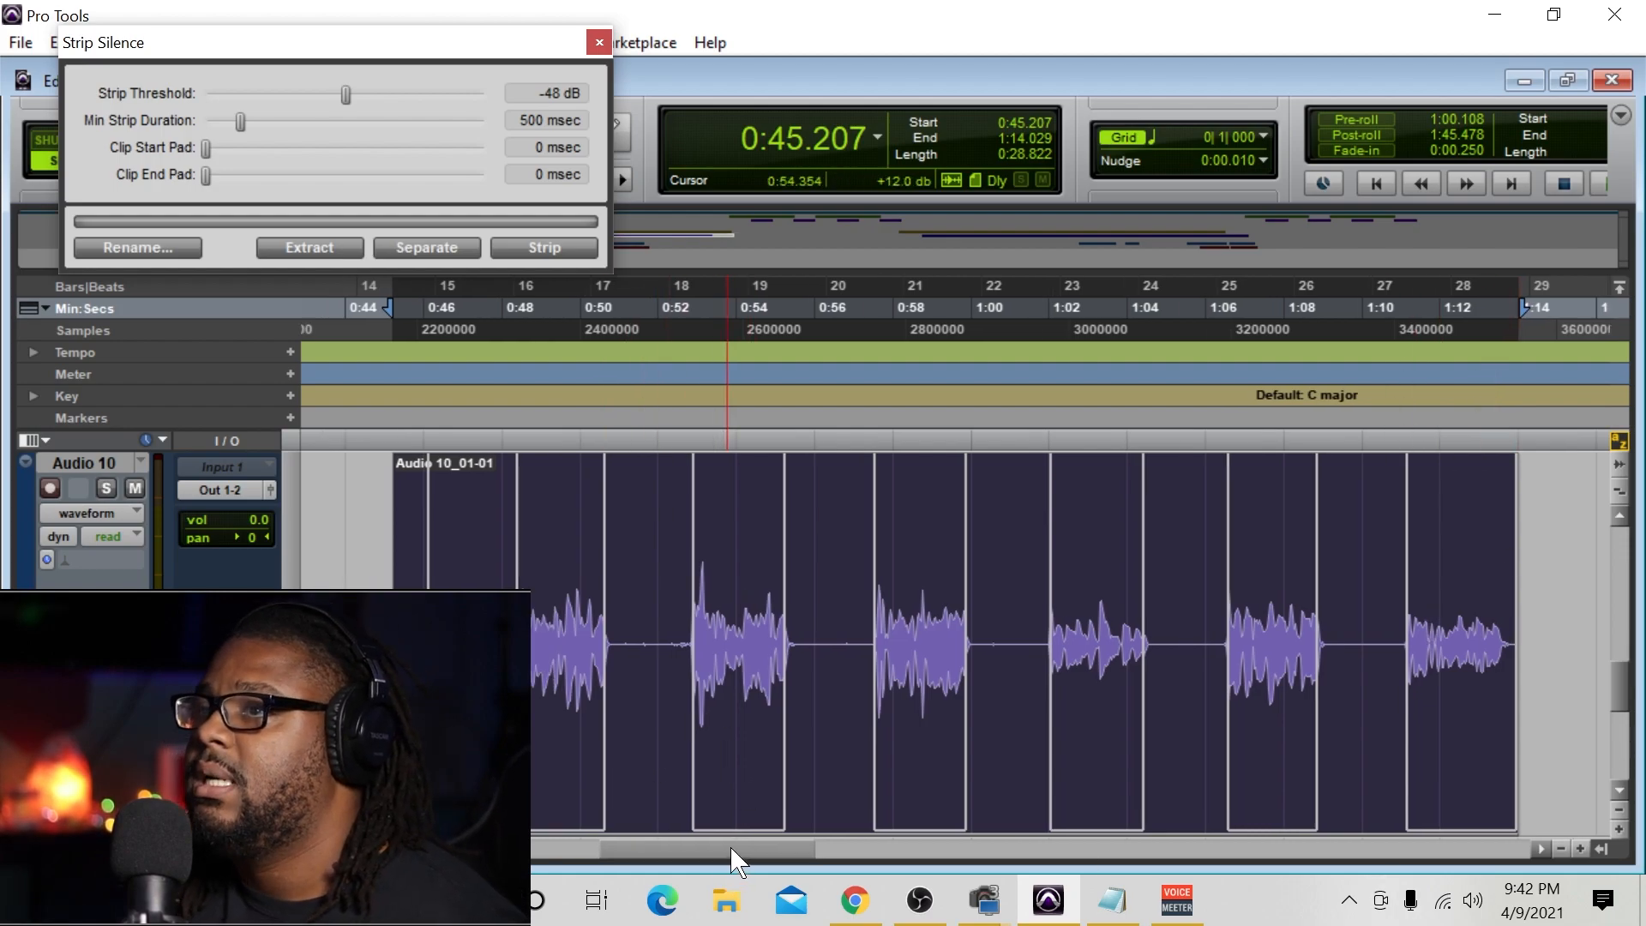
{"action": "scroll", "coordinate": [733, 853], "scroll_direction": "left", "scroll_amount": 2}
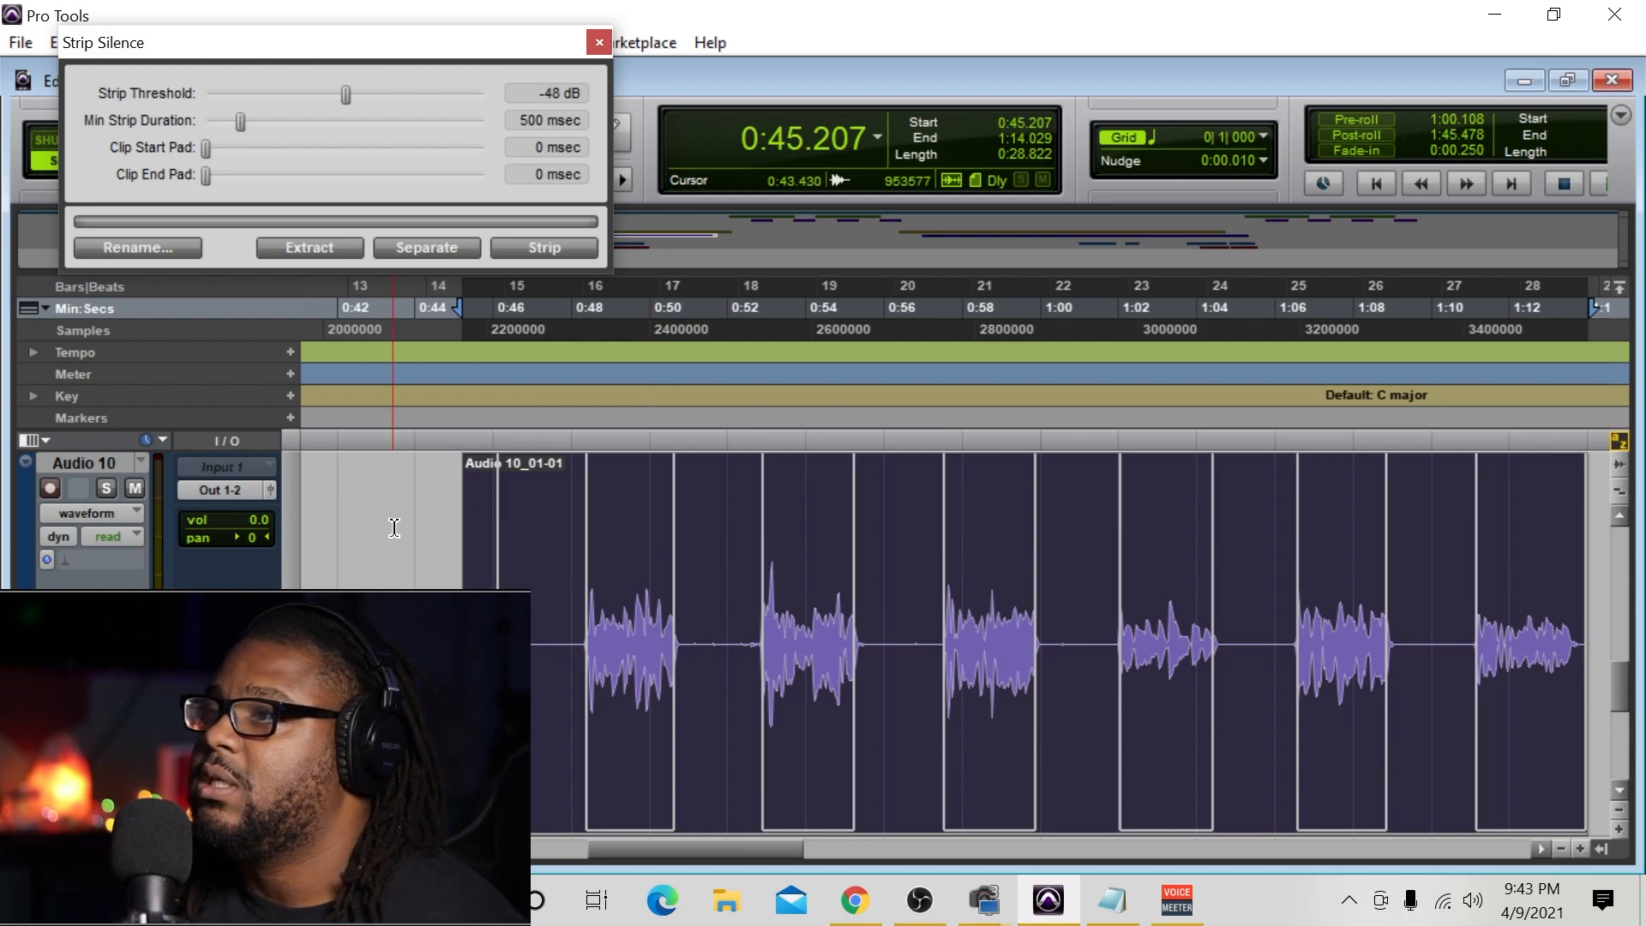
Adjust the Strip Silence threshold for the consolidated clip, trying lower and higher levels before settling on -46 dB.
{"action": "left_click_drag", "start_coordinate": [255, 49], "coordinate": [317, 94]}
{"action": "left_click_drag", "start_coordinate": [404, 138], "coordinate": [374, 170]}
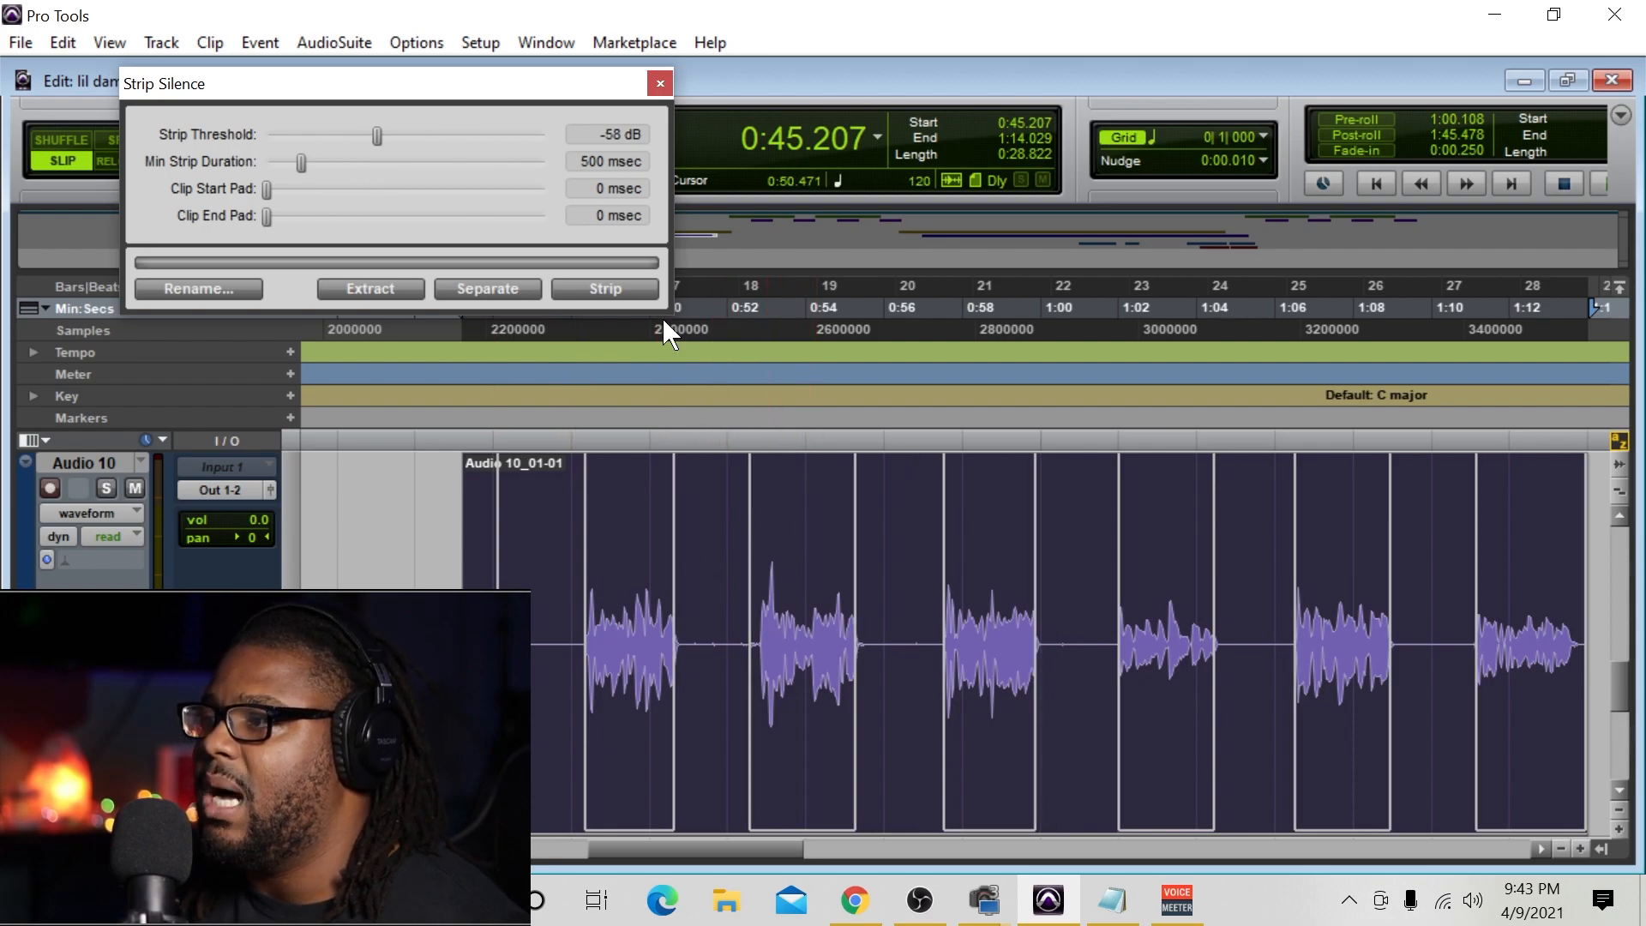
{"action": "left_click_drag", "start_coordinate": [375, 137], "coordinate": [434, 162]}
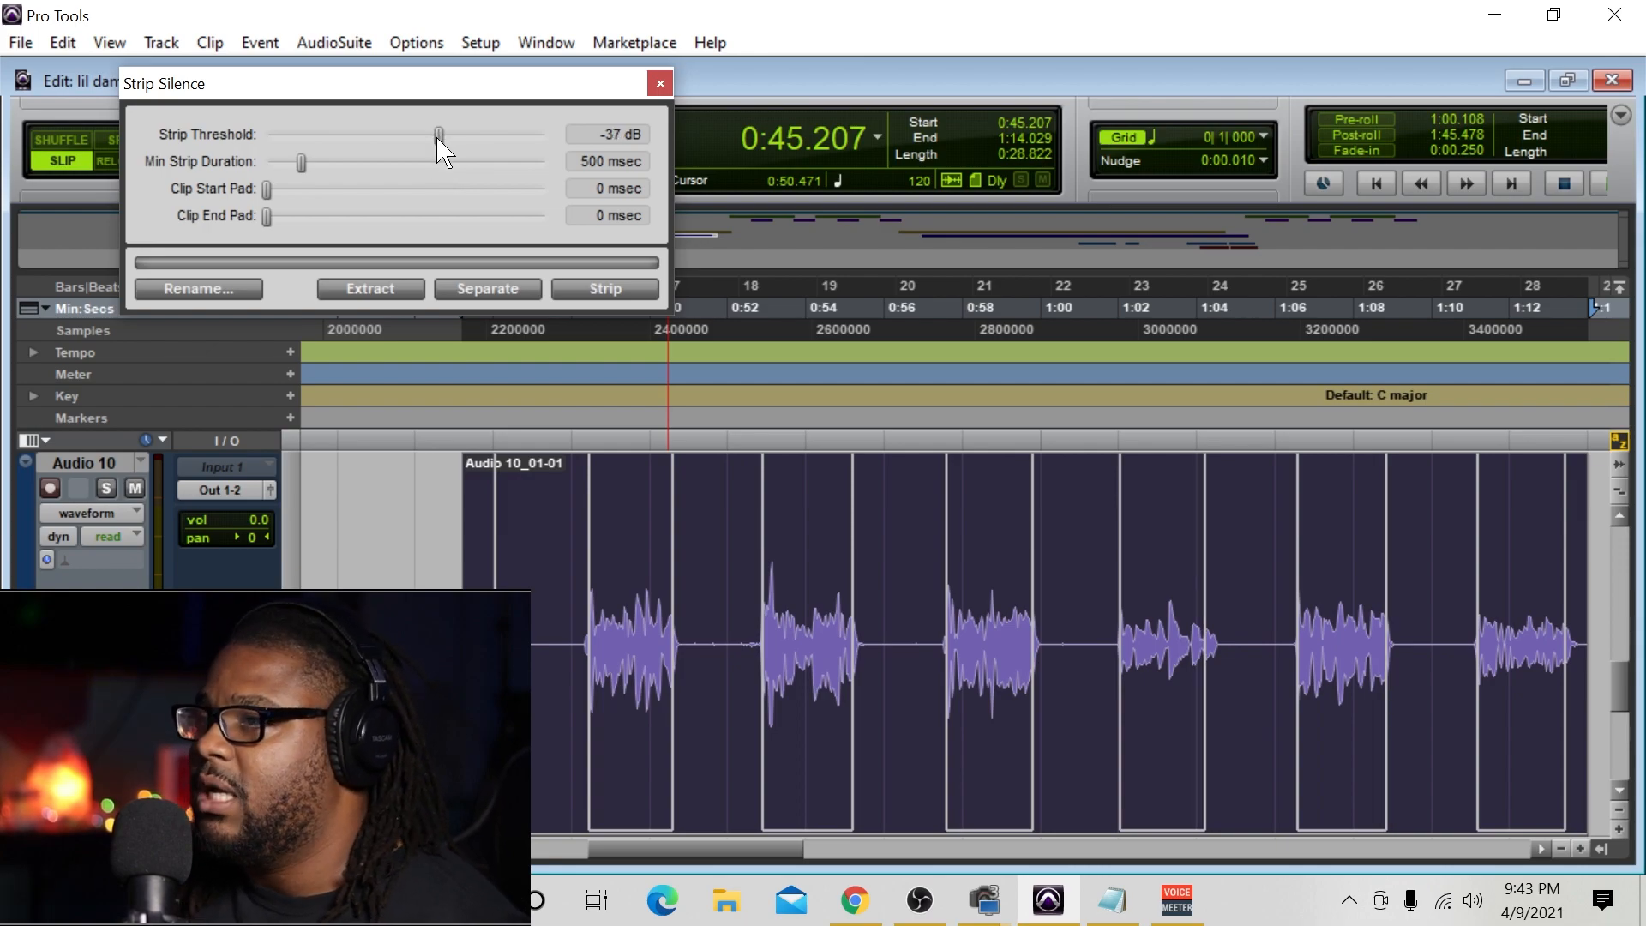
{"action": "left_click_drag", "start_coordinate": [444, 153], "coordinate": [409, 157]}
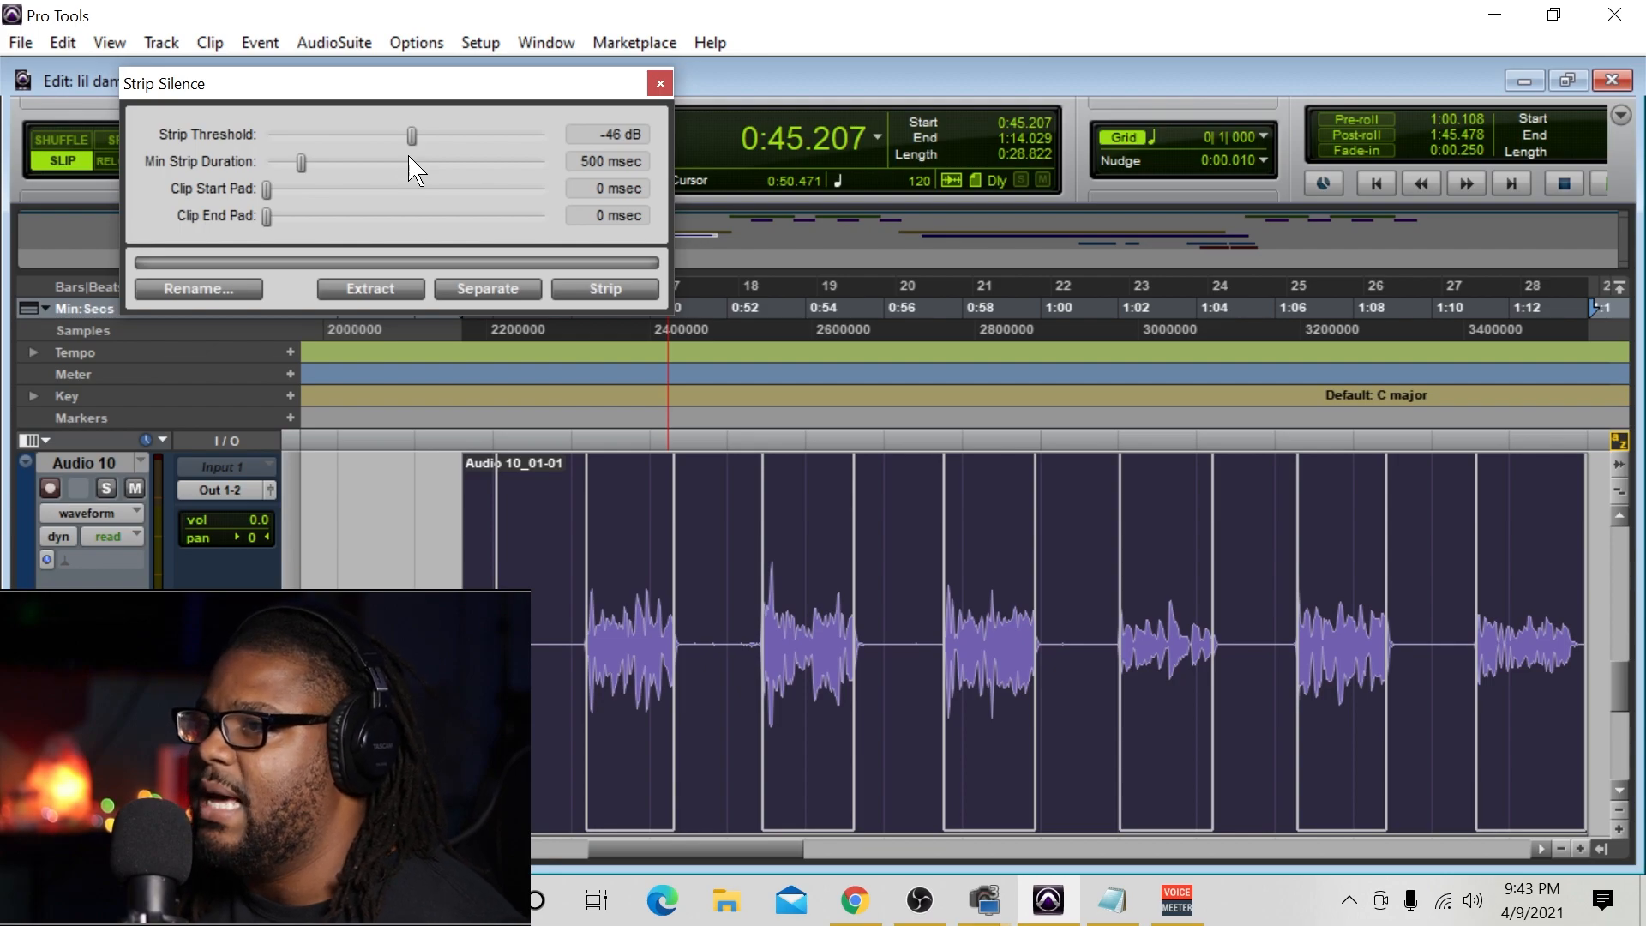
Try a minimum strip duration of 0 msec, settle on 1089 msec, and check the strip boundaries around the phrases.
{"action": "left_click_drag", "start_coordinate": [481, 94], "coordinate": [484, 113]}
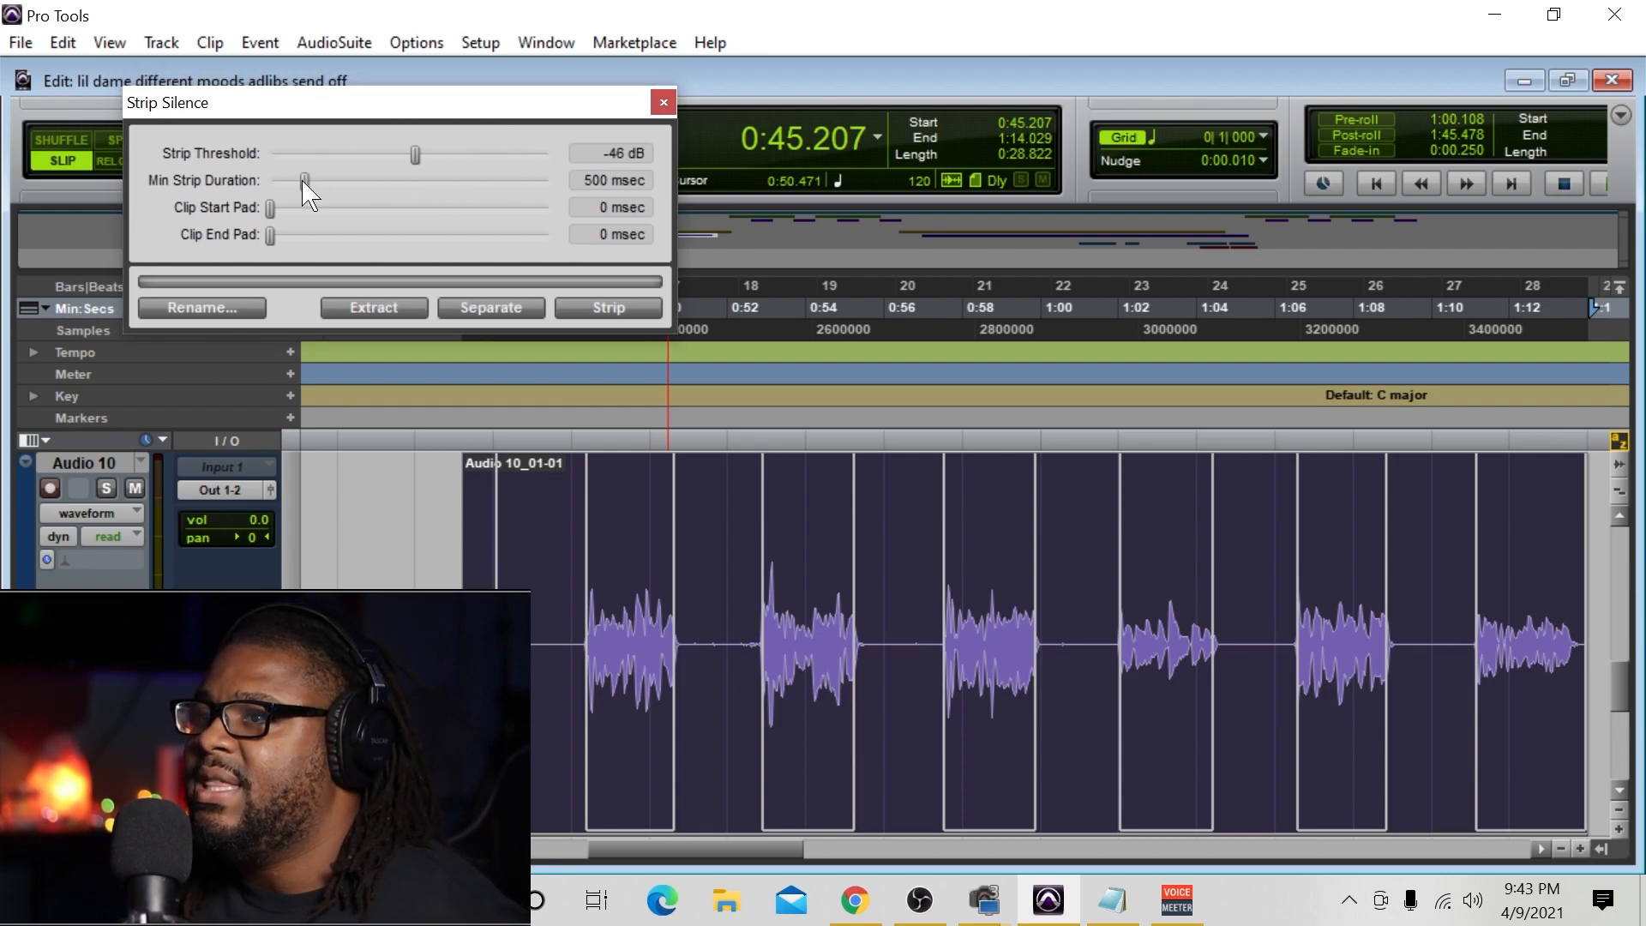
{"action": "left_click_drag", "start_coordinate": [304, 183], "coordinate": [246, 206]}
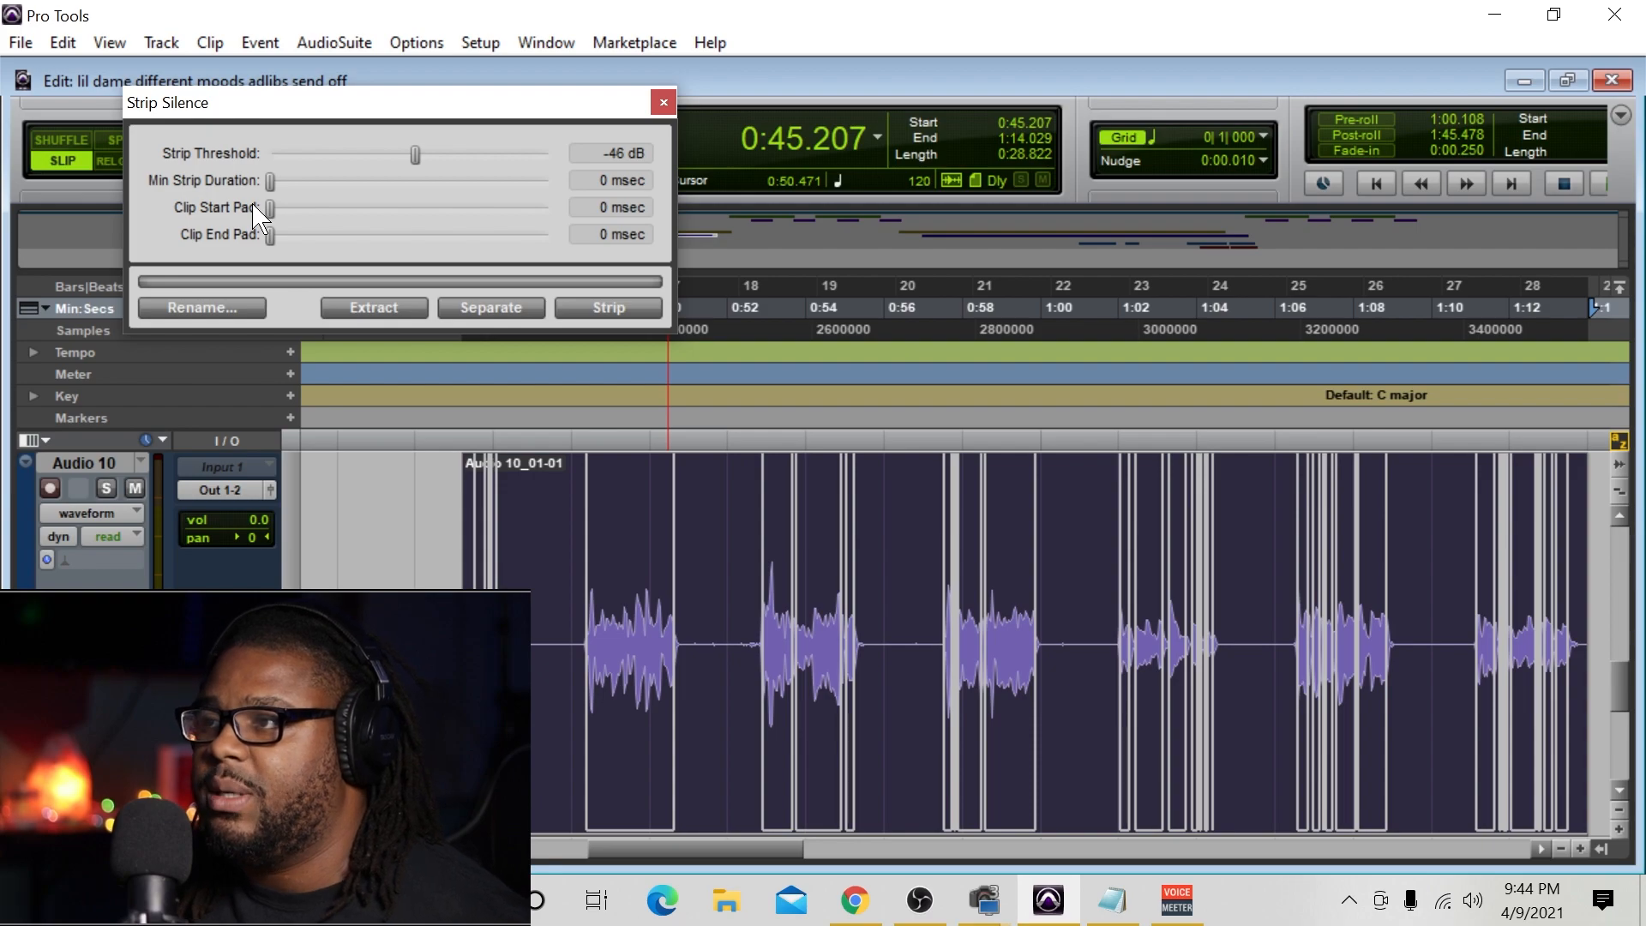
{"action": "left_click_drag", "start_coordinate": [270, 182], "coordinate": [347, 214]}
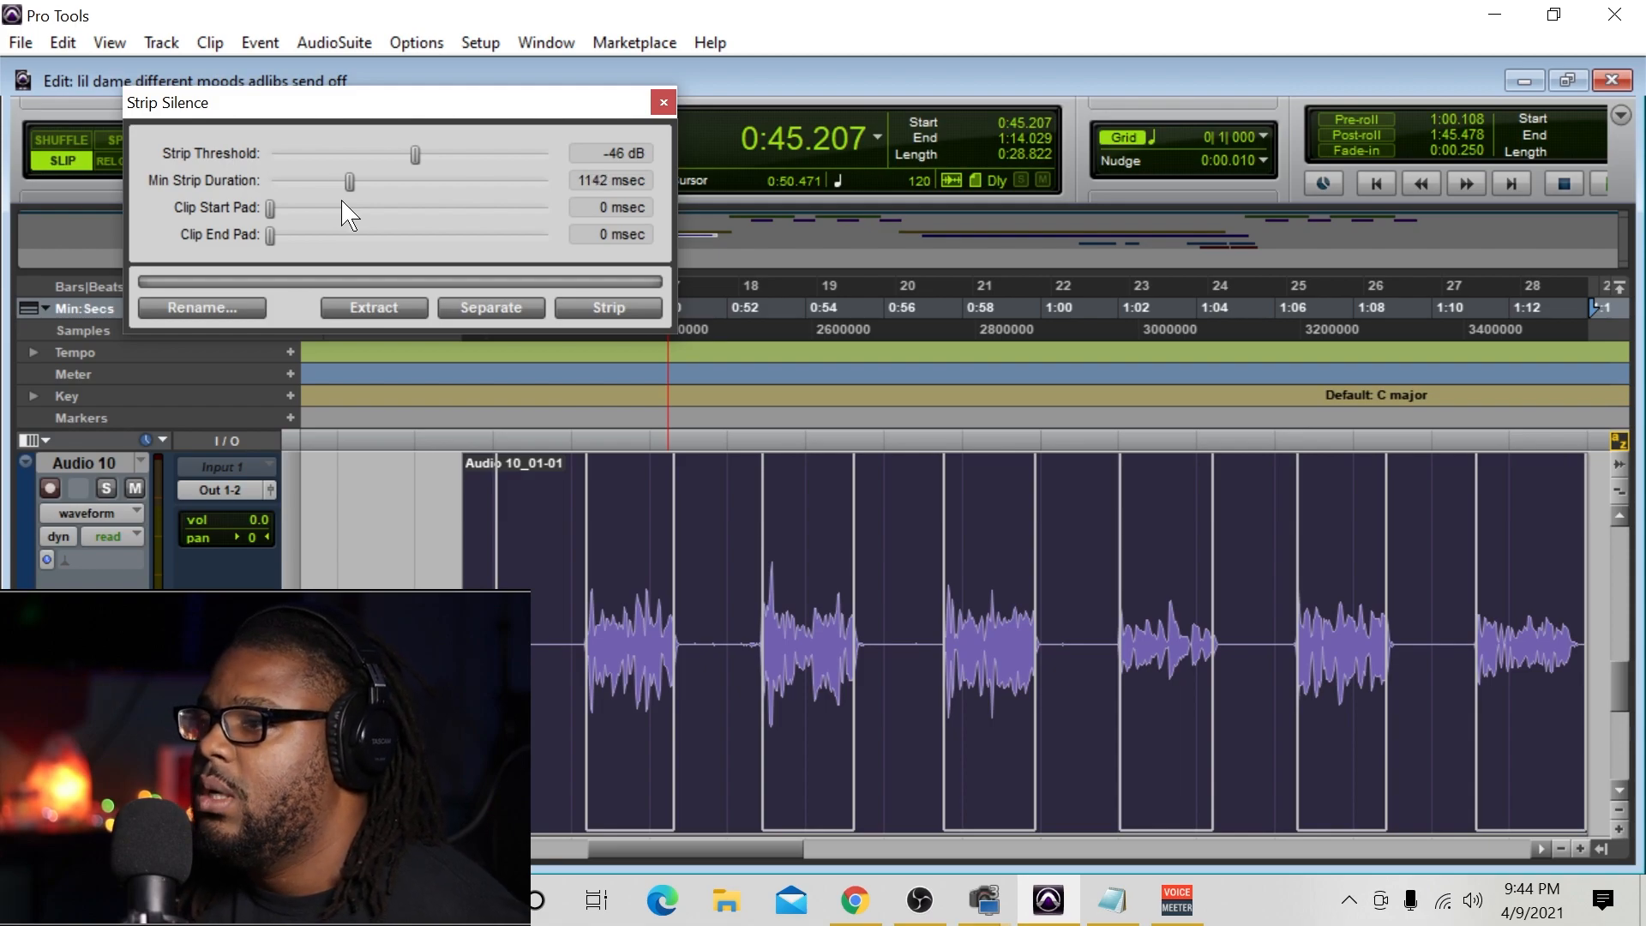
{"action": "left_click_drag", "start_coordinate": [349, 215], "coordinate": [346, 214]}
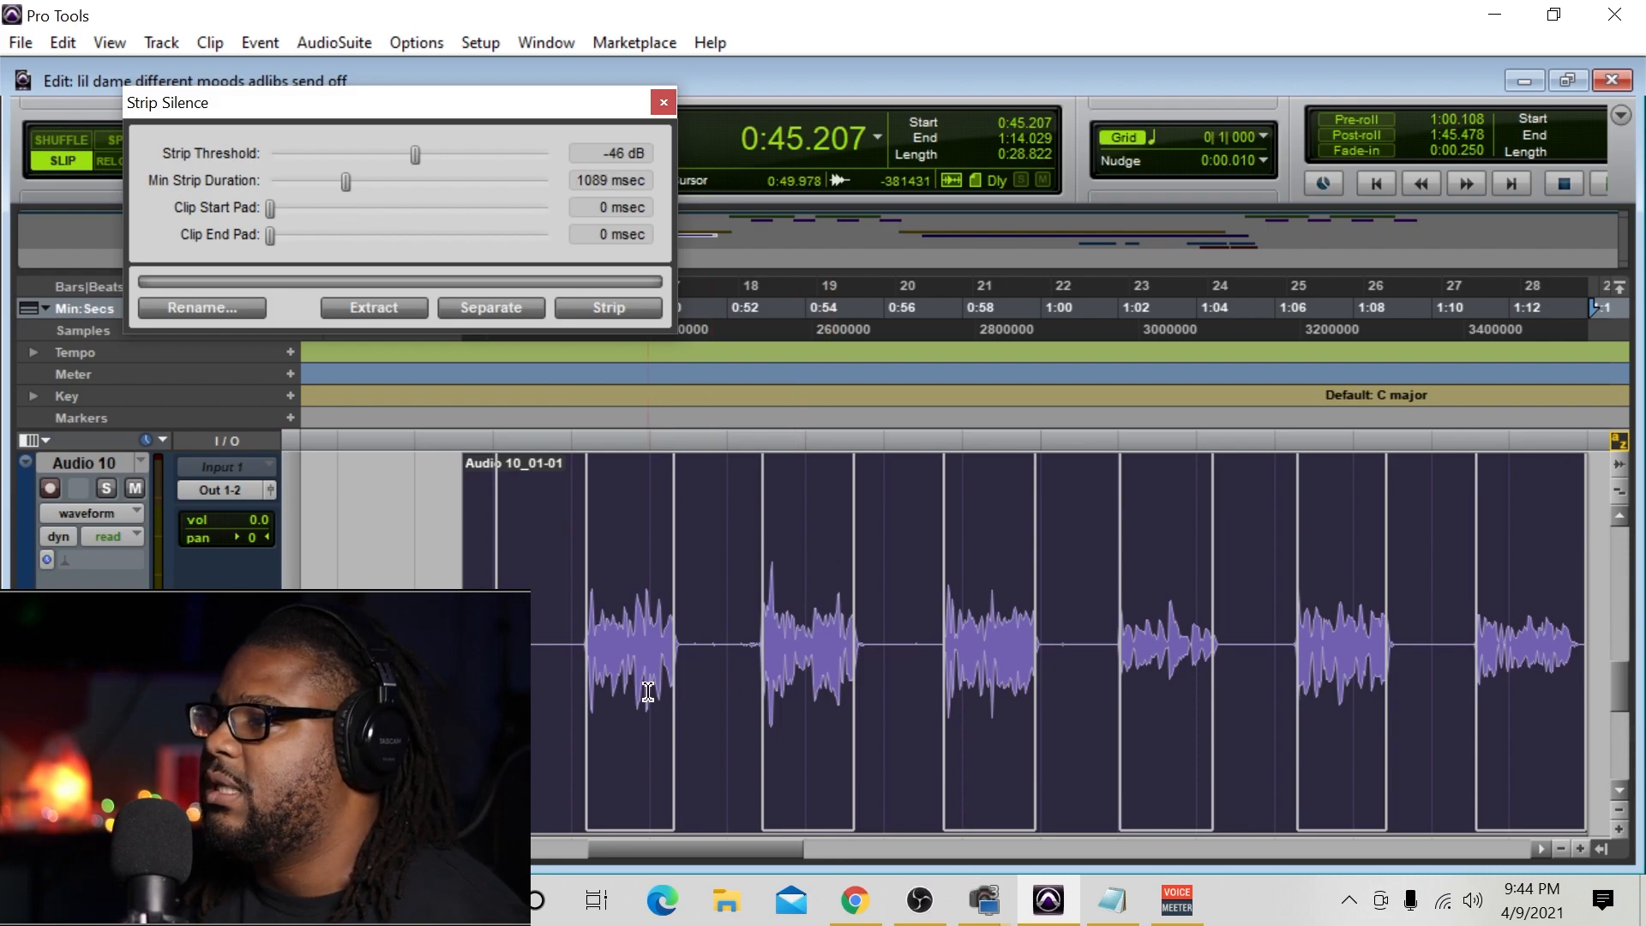
{"action": "left_click", "coordinate": [1581, 849]}
{"action": "left_click", "coordinate": [1581, 850]}
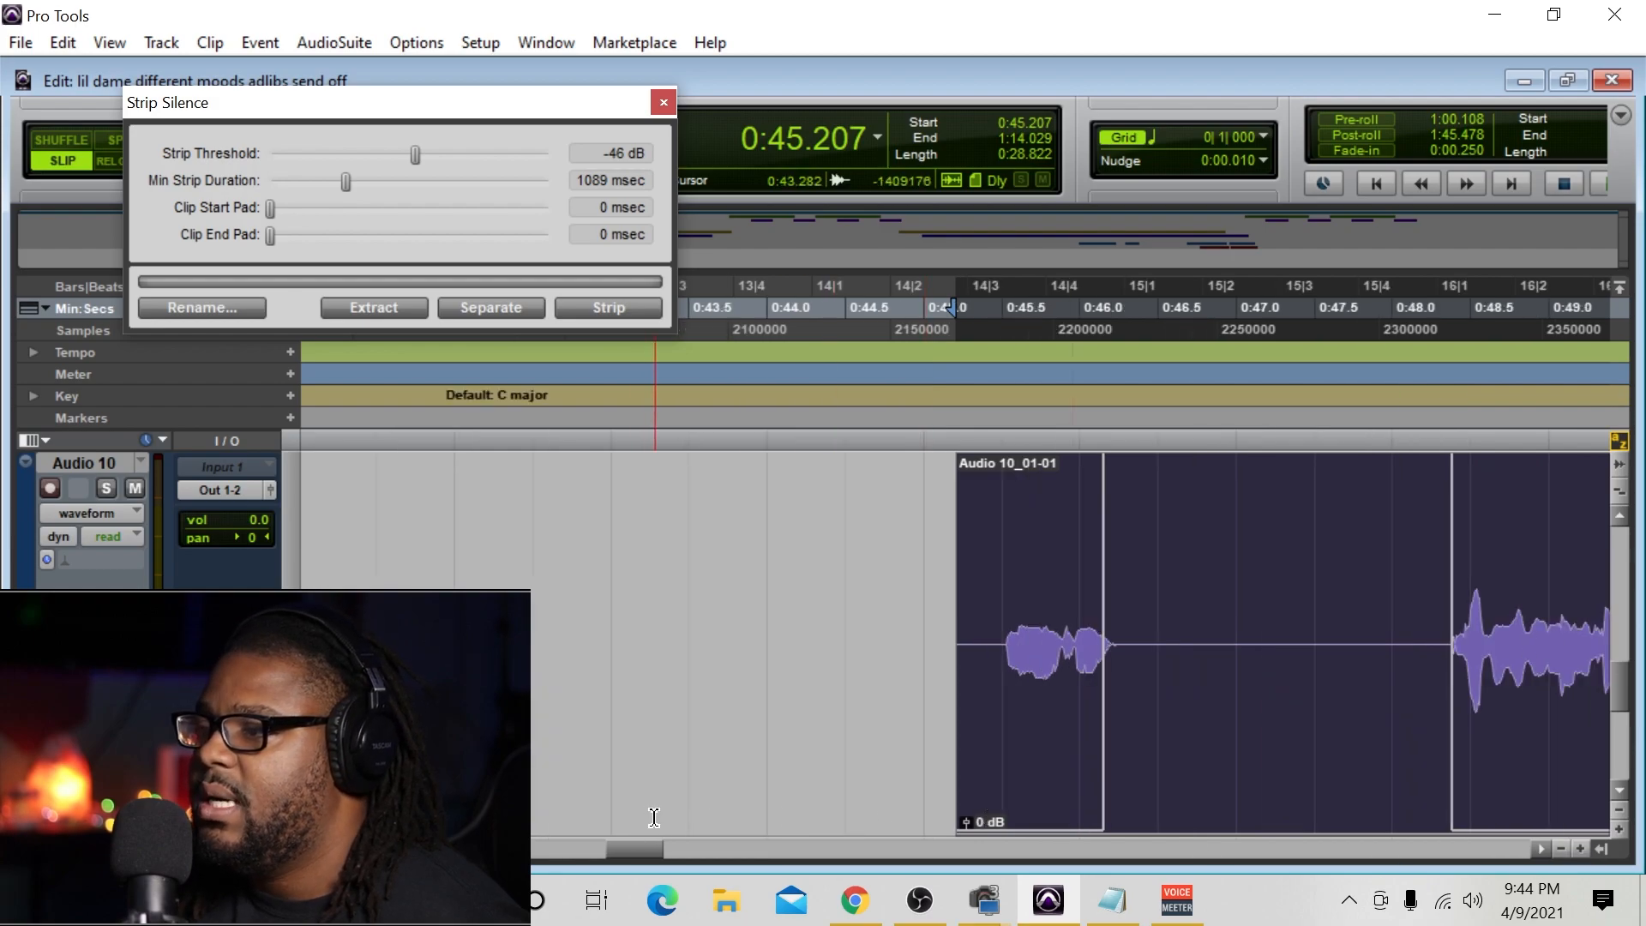
{"action": "left_click_drag", "start_coordinate": [656, 864], "coordinate": [700, 865]}
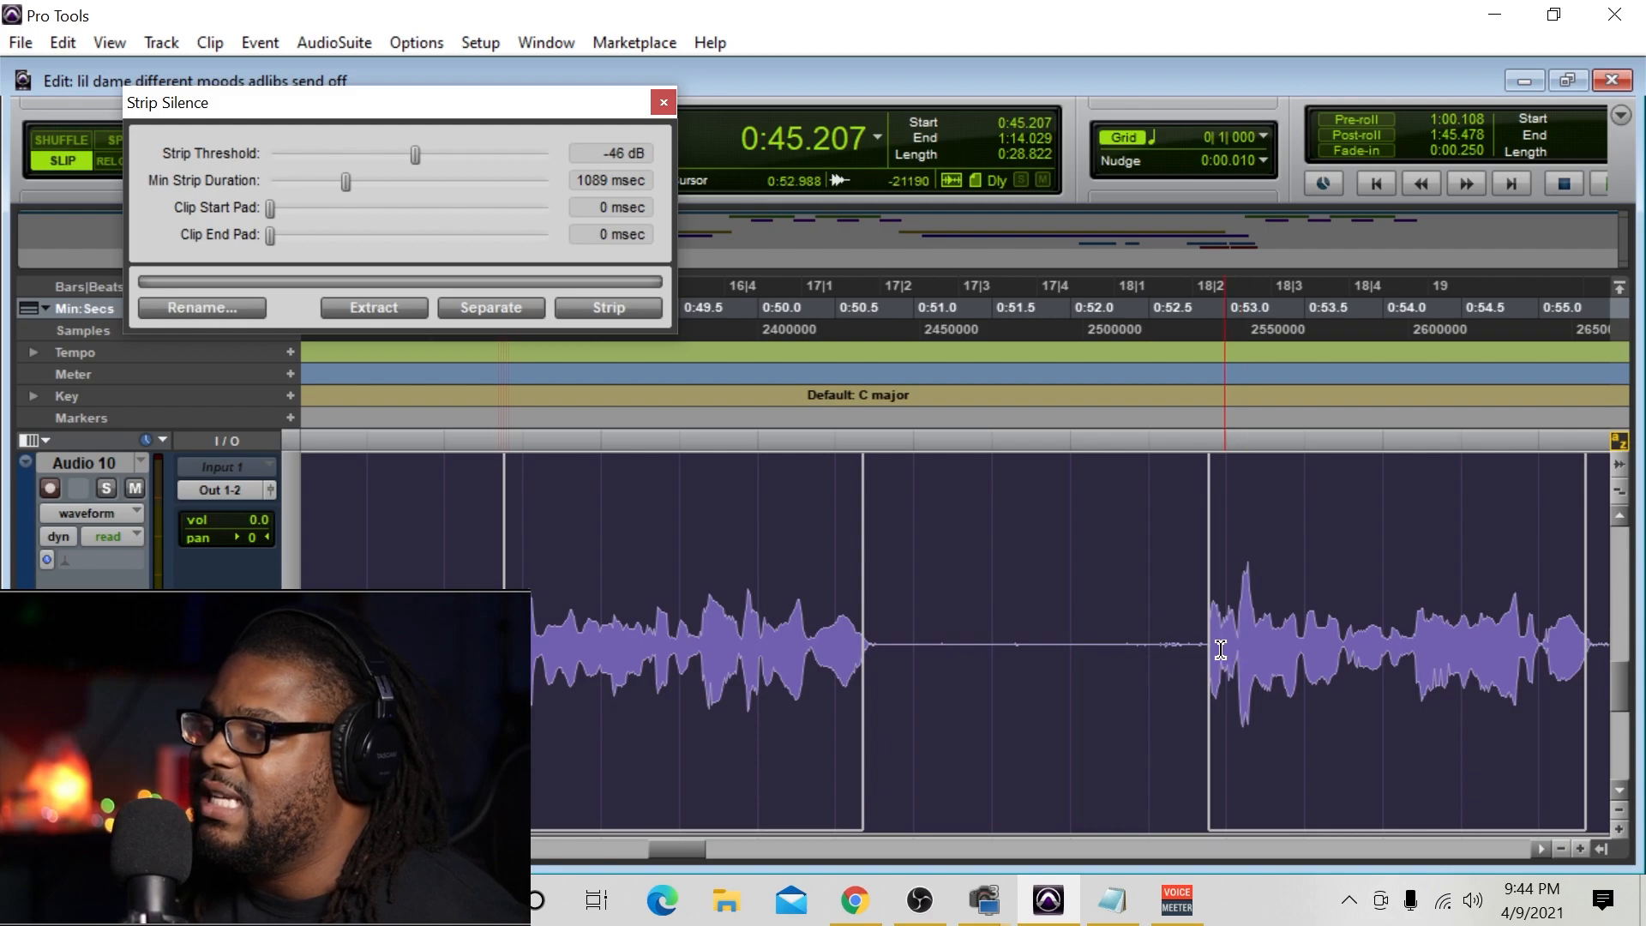
{"action": "left_click_drag", "start_coordinate": [687, 857], "coordinate": [798, 851]}
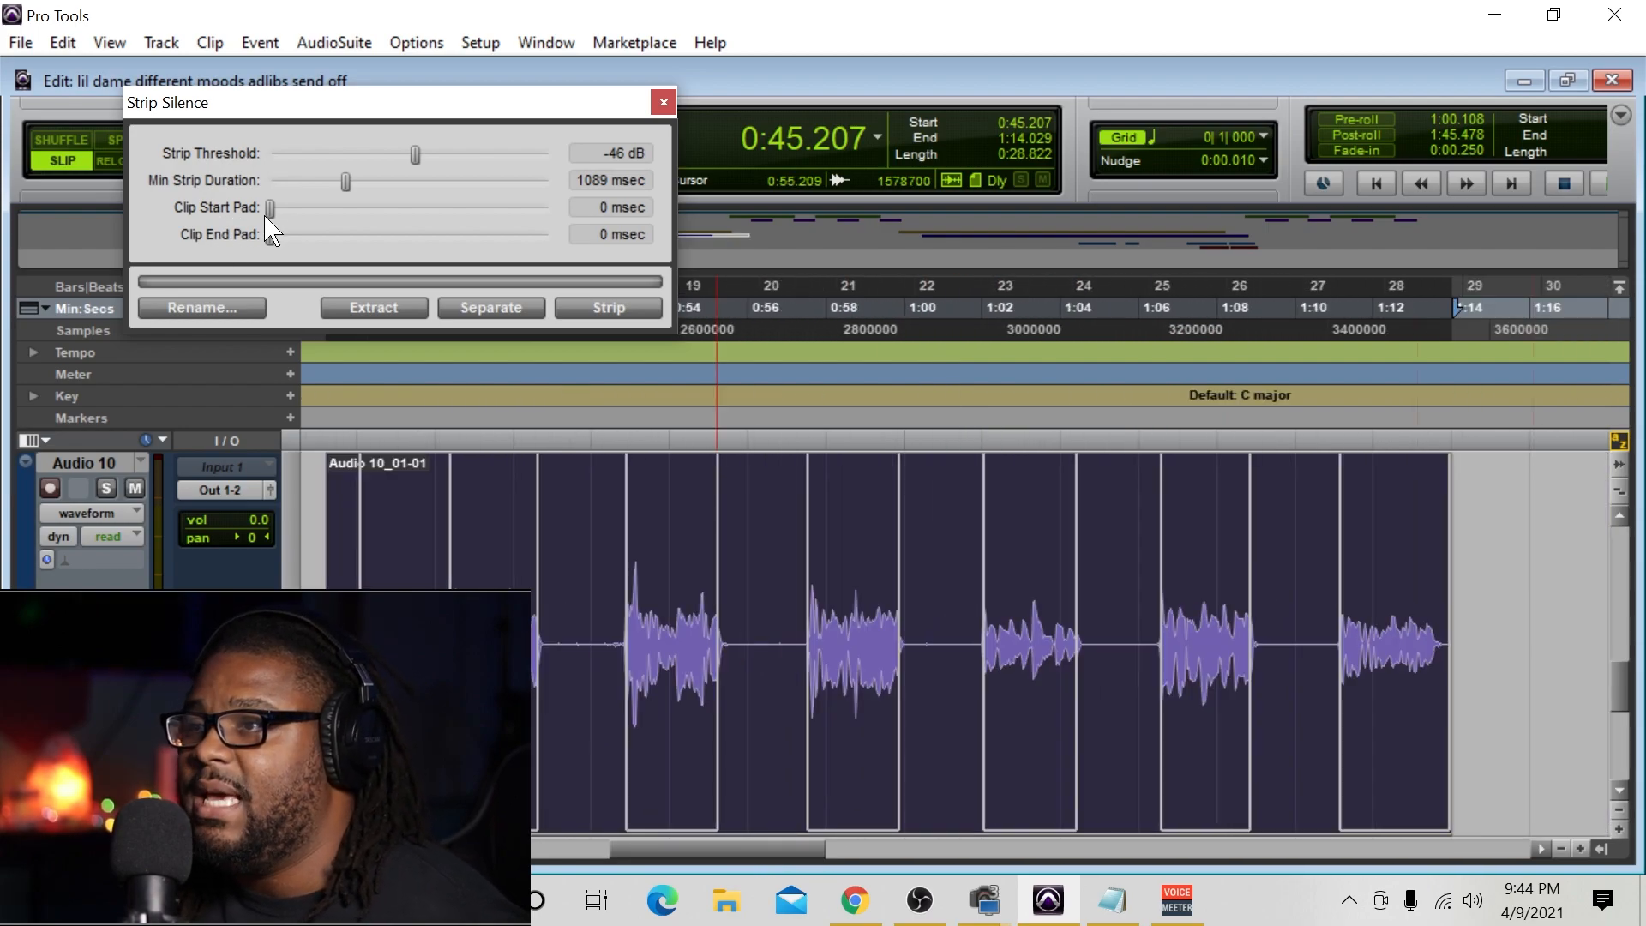
Try a clip start pad of 160 msec, check the phrase beginnings, and reduce the pad to 71 msec.
{"action": "left_click_drag", "start_coordinate": [271, 209], "coordinate": [281, 209]}
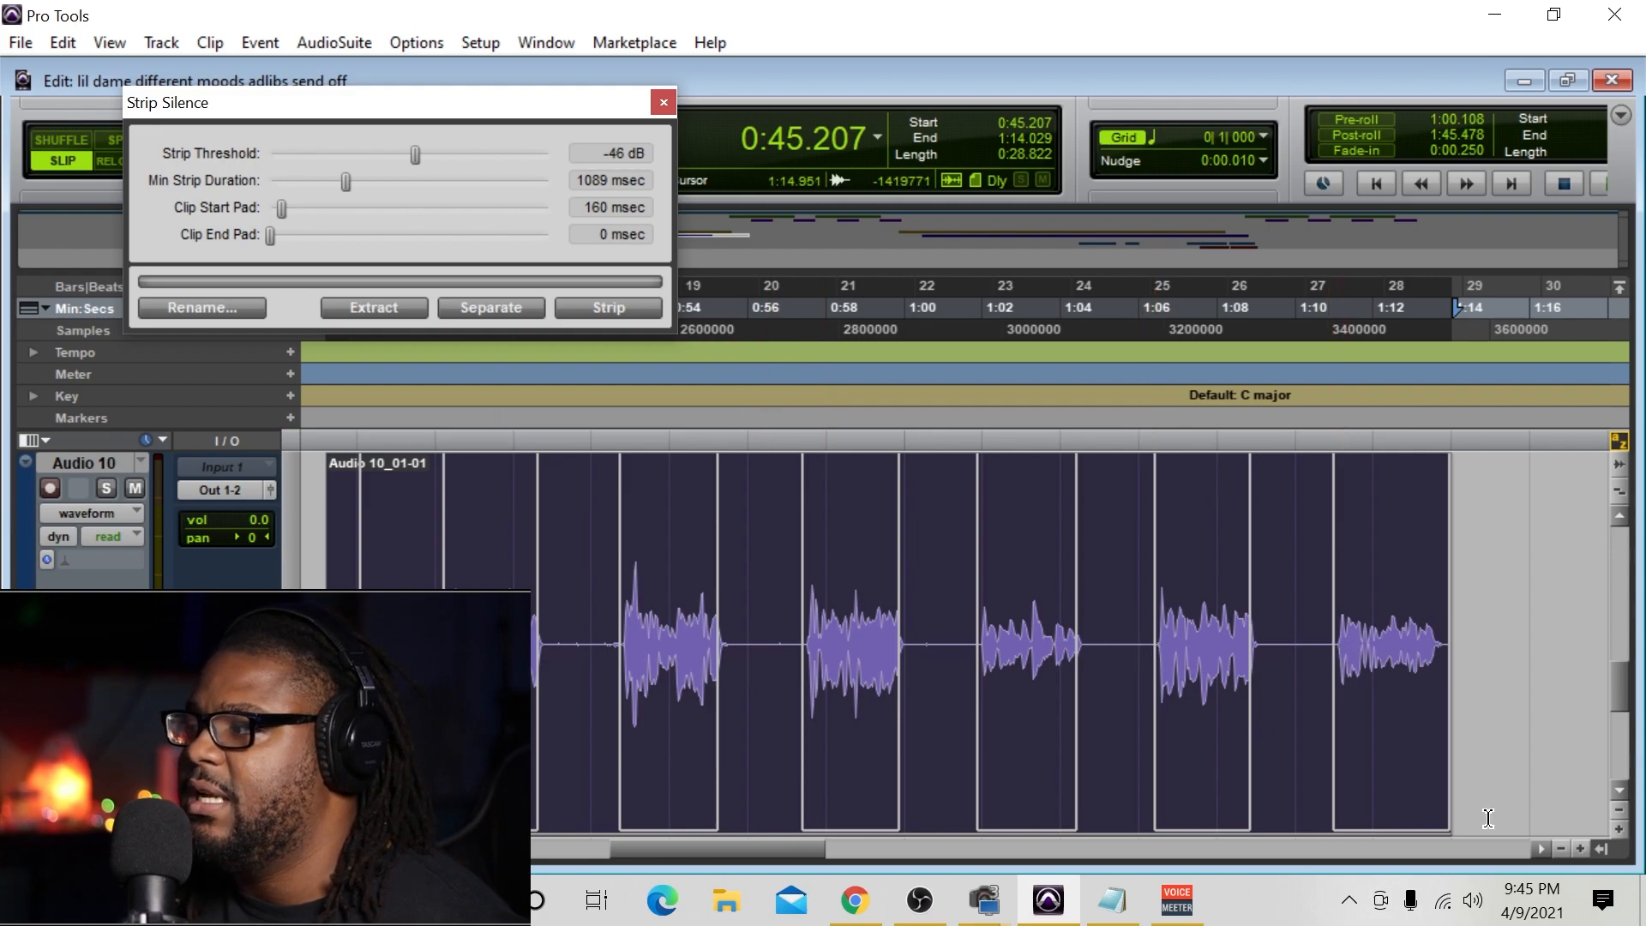
{"action": "left_click", "coordinate": [1578, 849]}
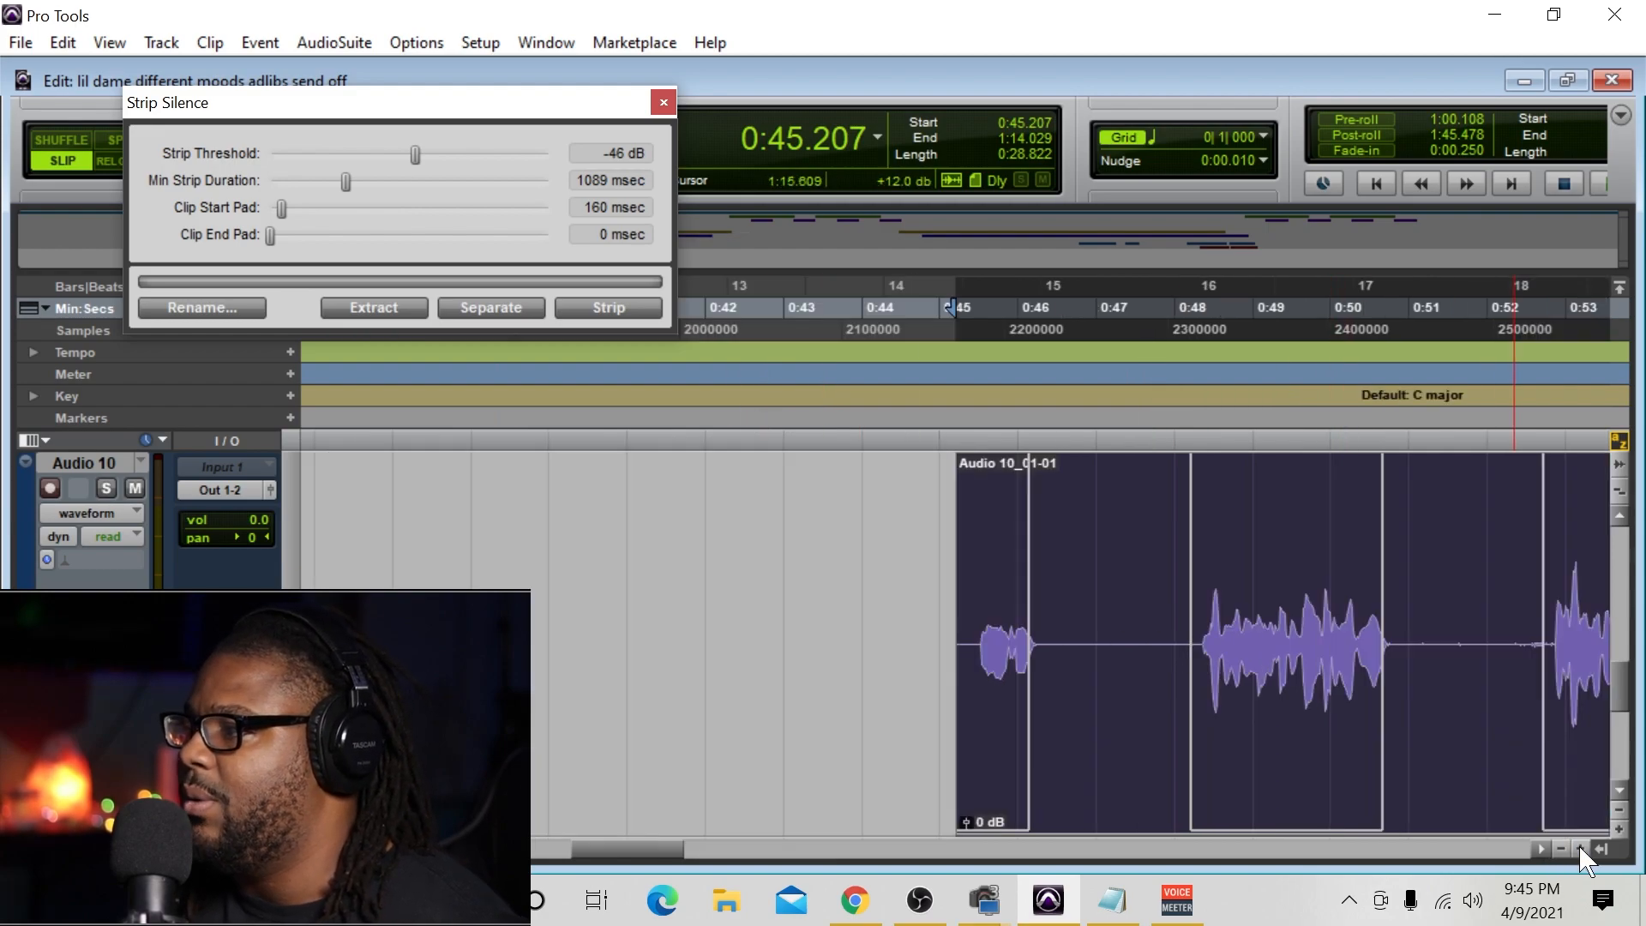
{"action": "left_click_drag", "start_coordinate": [628, 849], "coordinate": [653, 849]}
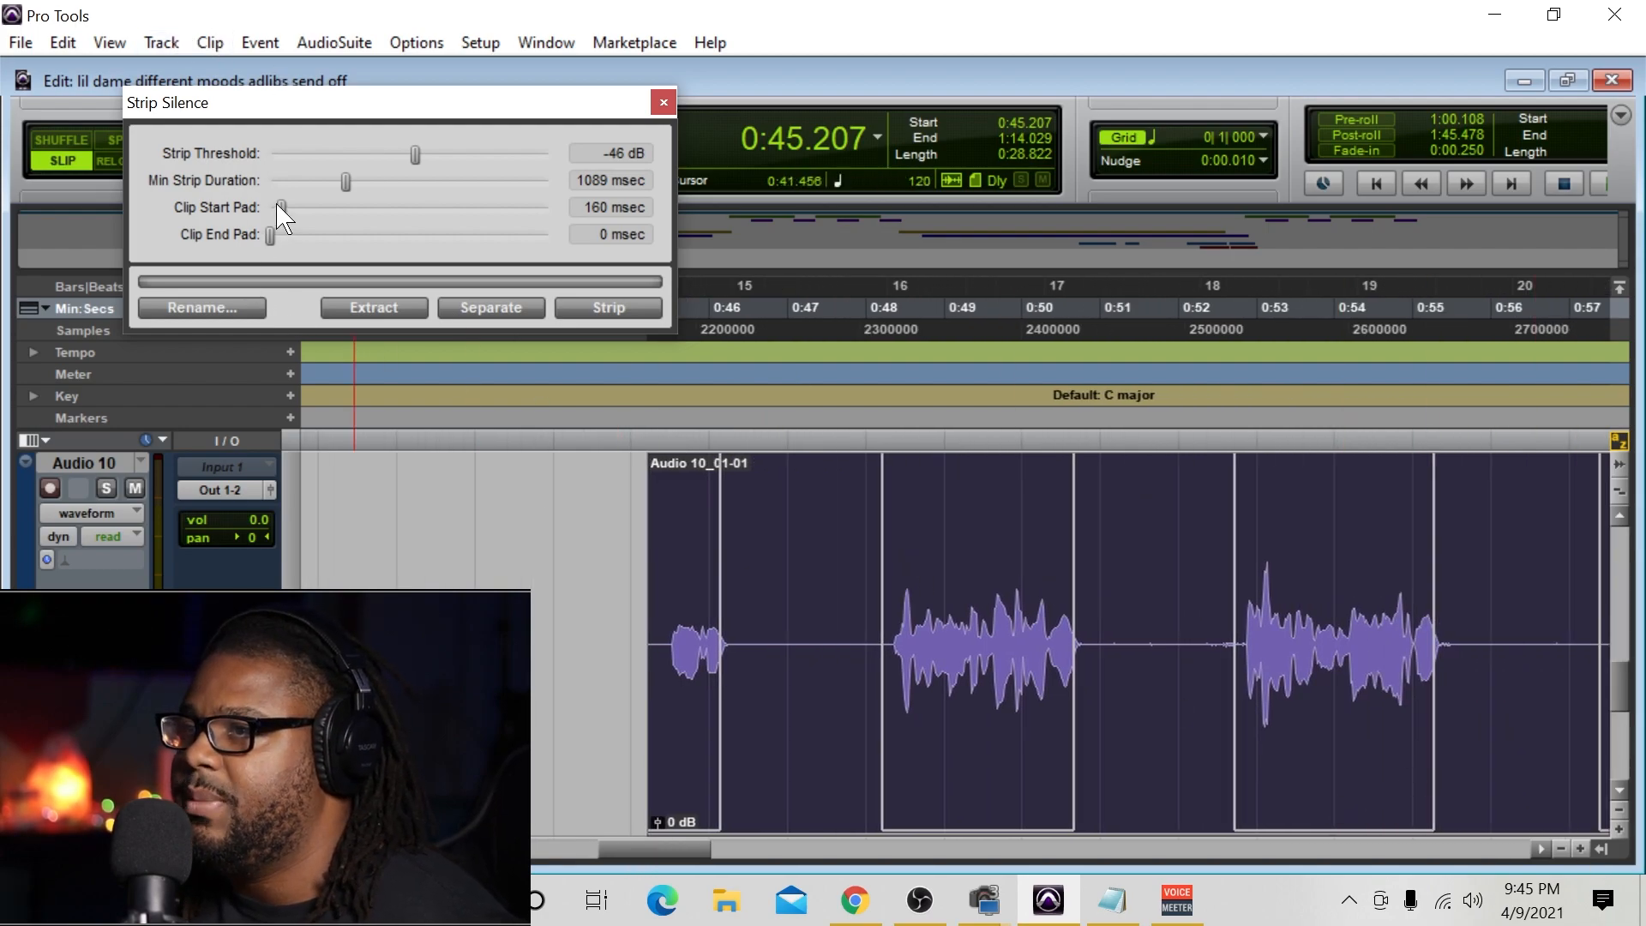
{"action": "left_click_drag", "start_coordinate": [282, 205], "coordinate": [271, 250]}
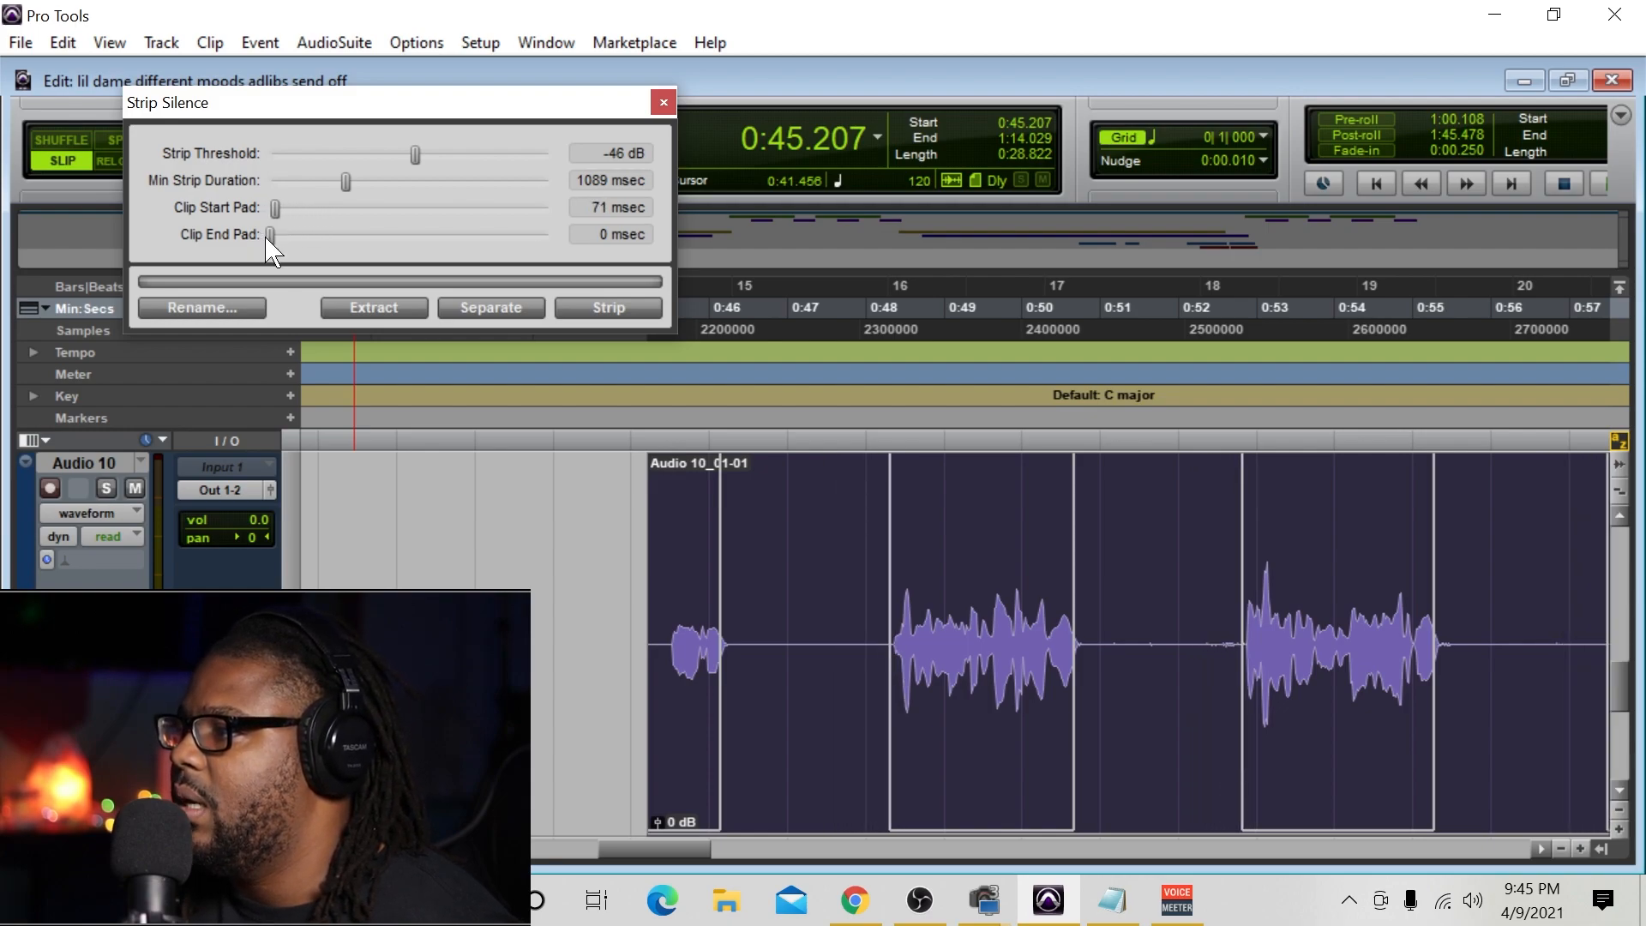
Set the clip end pad to 142 msec and check the phrase endings across the consolidated clip.
{"action": "left_click_drag", "start_coordinate": [675, 849], "coordinate": [836, 869]}
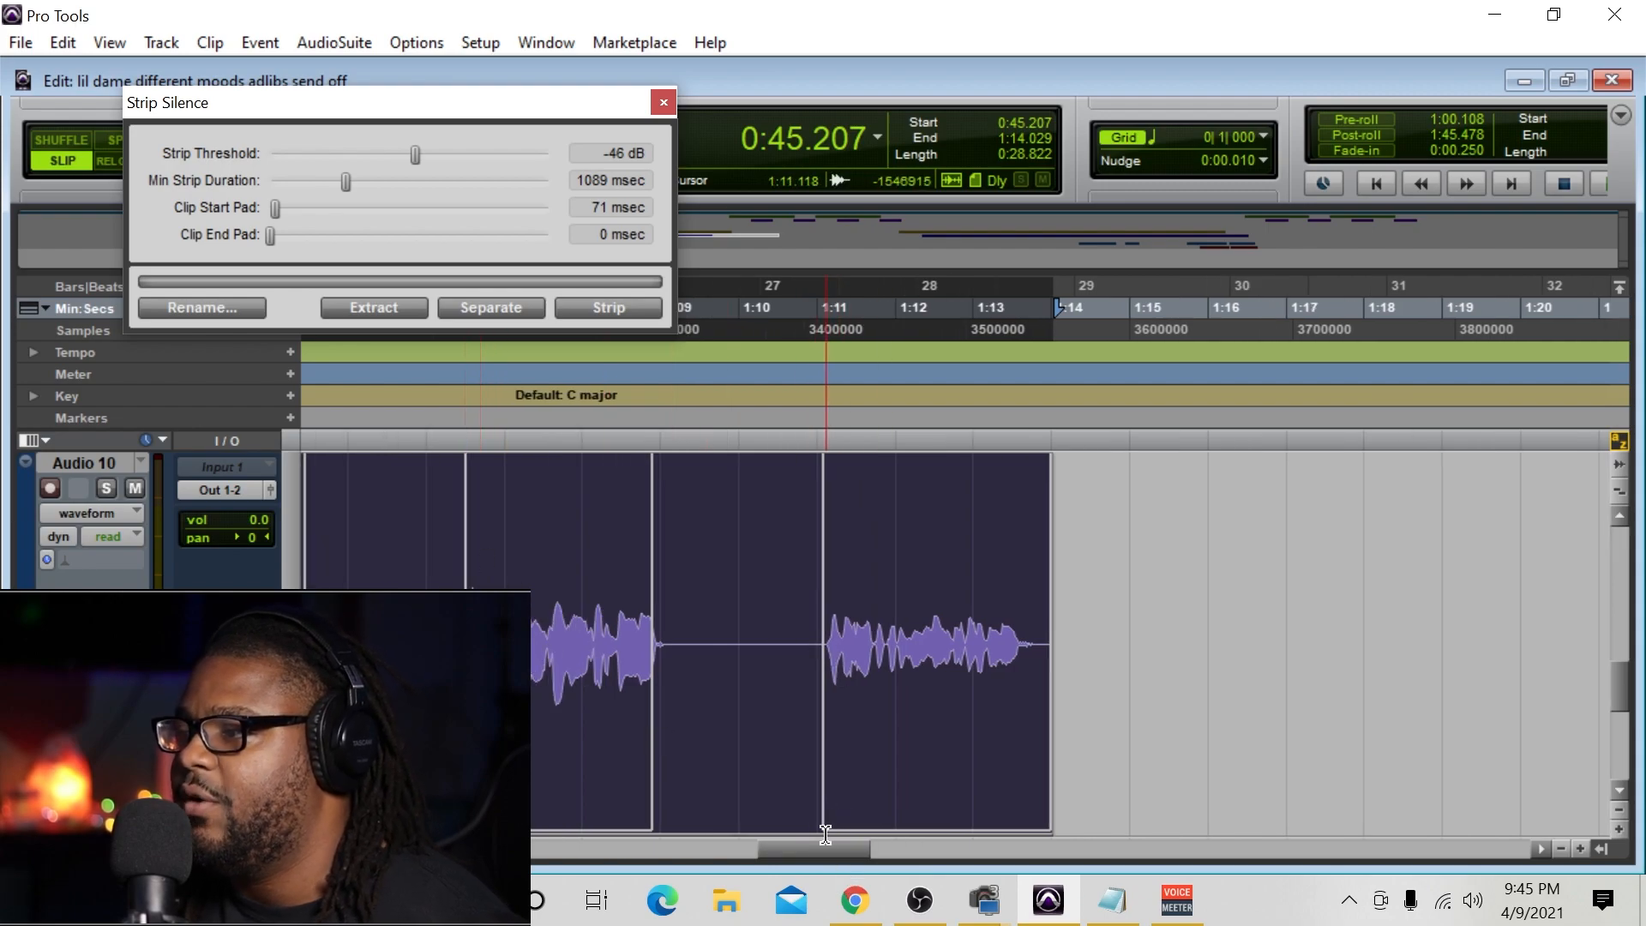
{"action": "left_click_drag", "start_coordinate": [823, 867], "coordinate": [684, 867]}
{"action": "left_click_drag", "start_coordinate": [271, 237], "coordinate": [271, 244]}
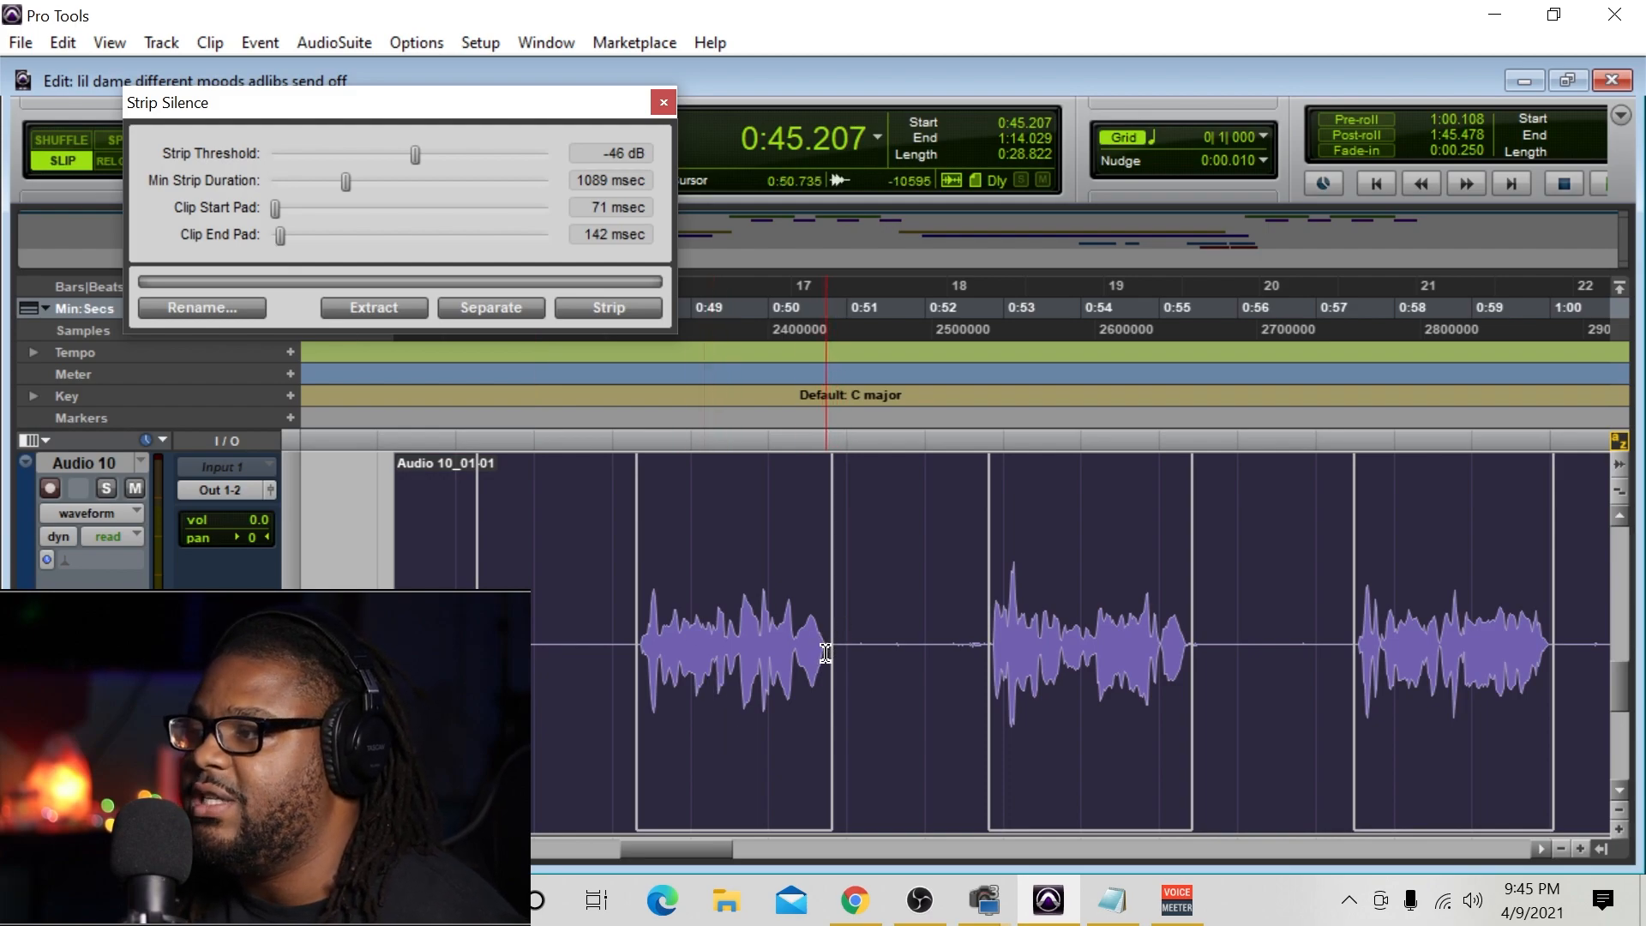
{"action": "left_click_drag", "start_coordinate": [727, 857], "coordinate": [775, 854]}
{"action": "left_click", "coordinate": [1561, 848]}
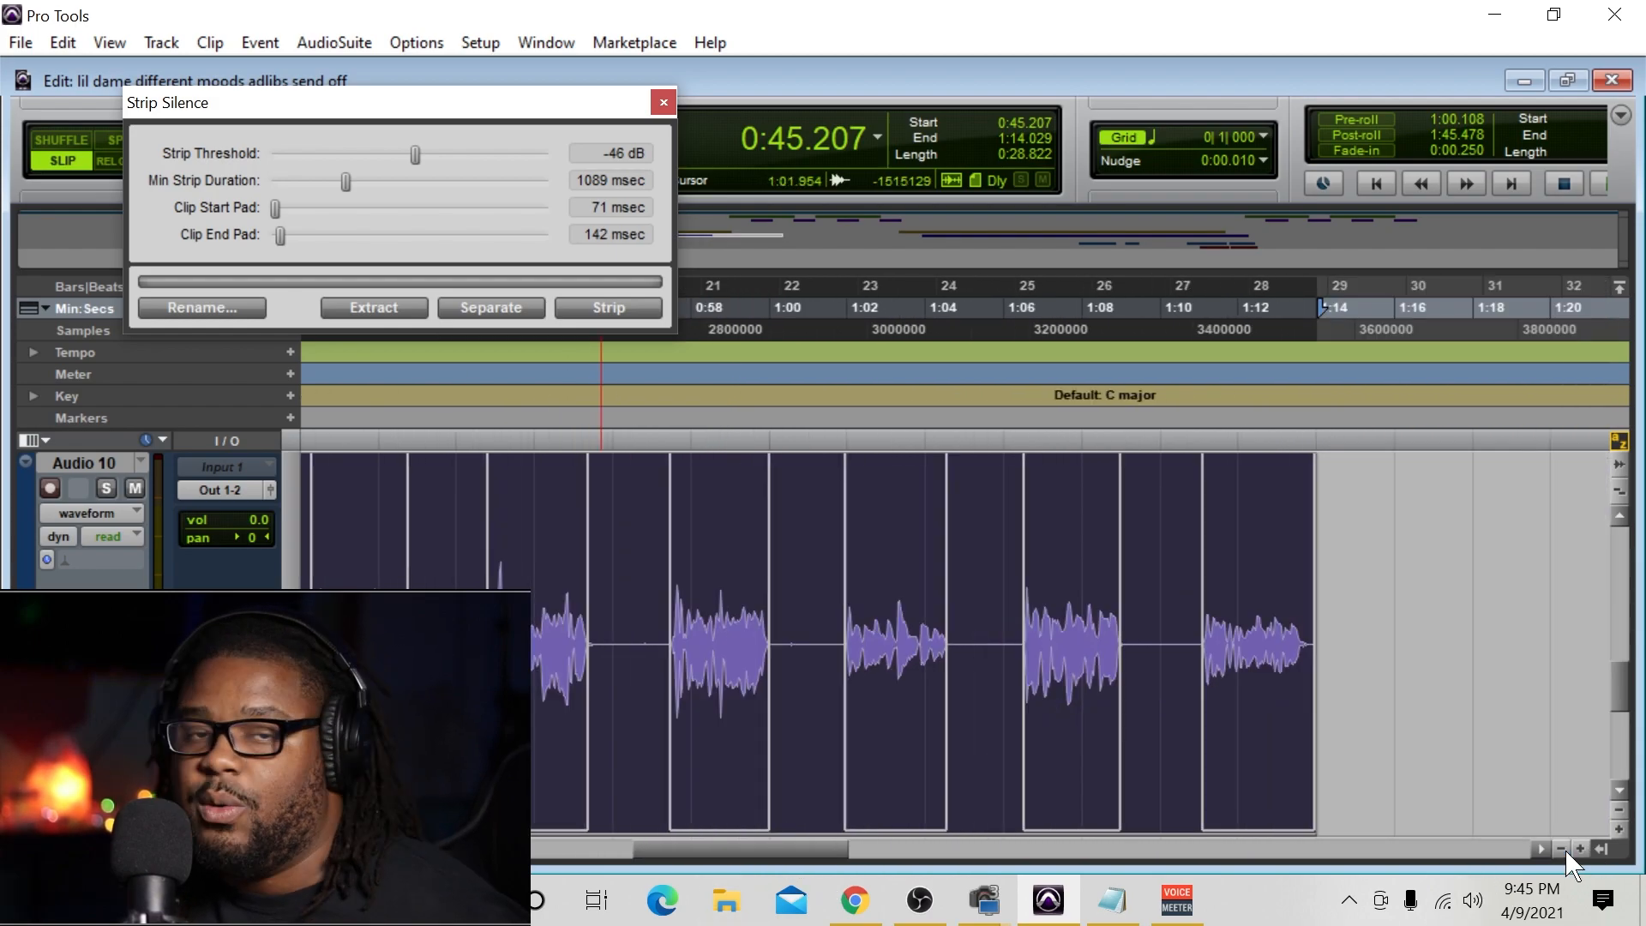
Strip the silence from the consolidated first clip and move the Strip Silence window clear of the edit tools.
{"action": "left_click", "coordinate": [1560, 849]}
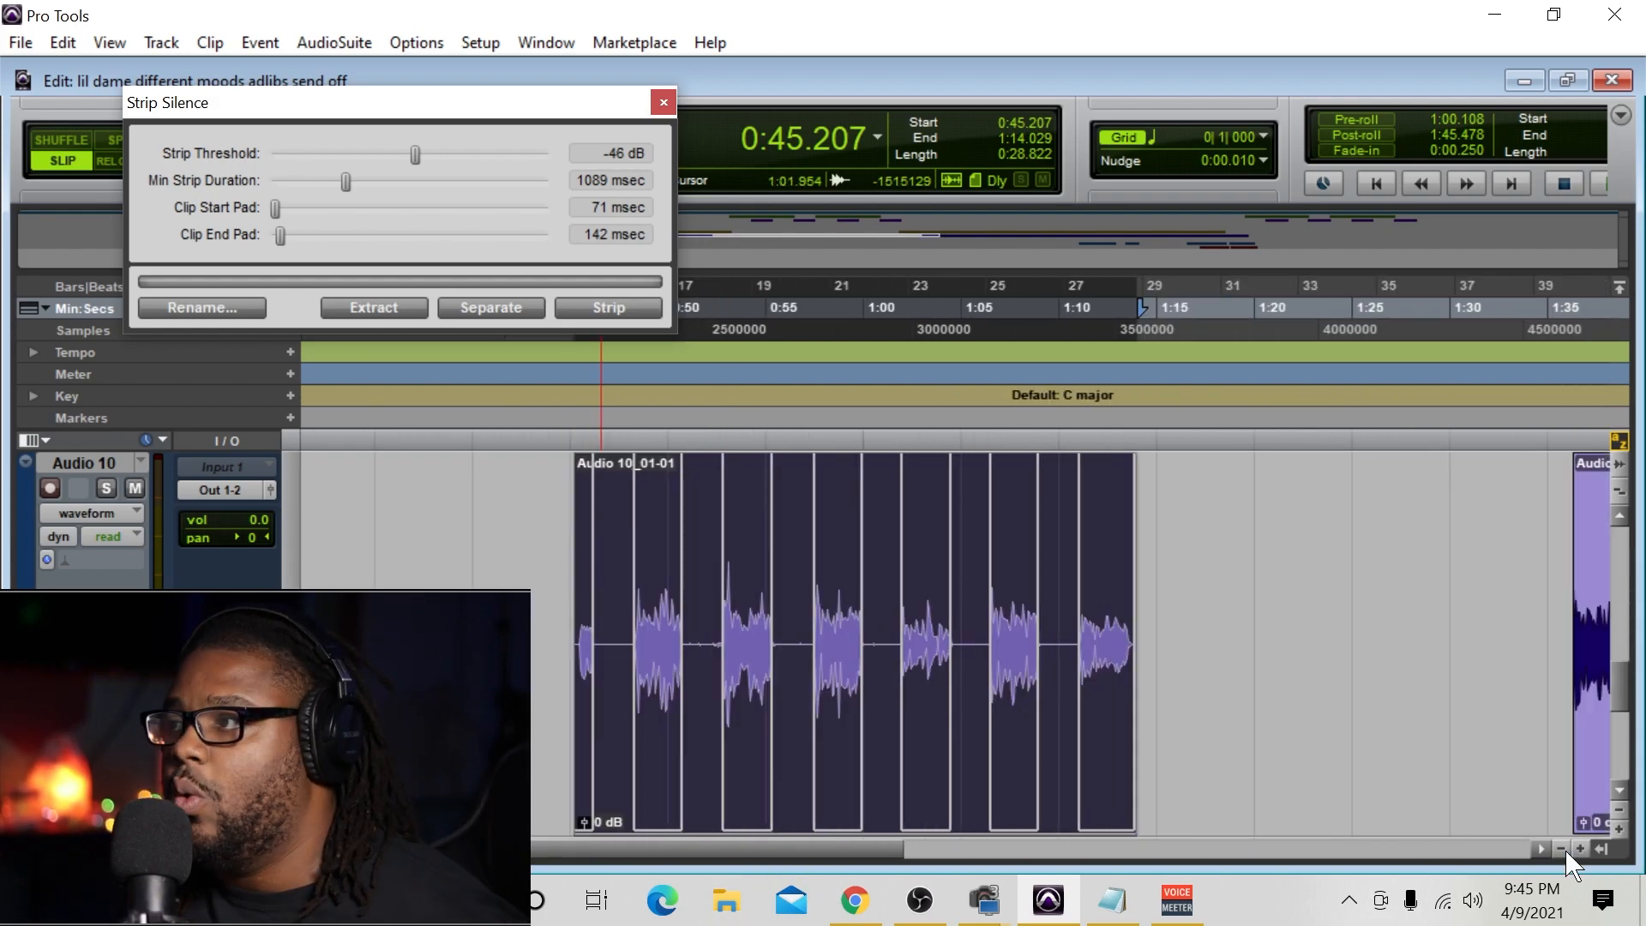
{"action": "left_click", "coordinate": [608, 307]}
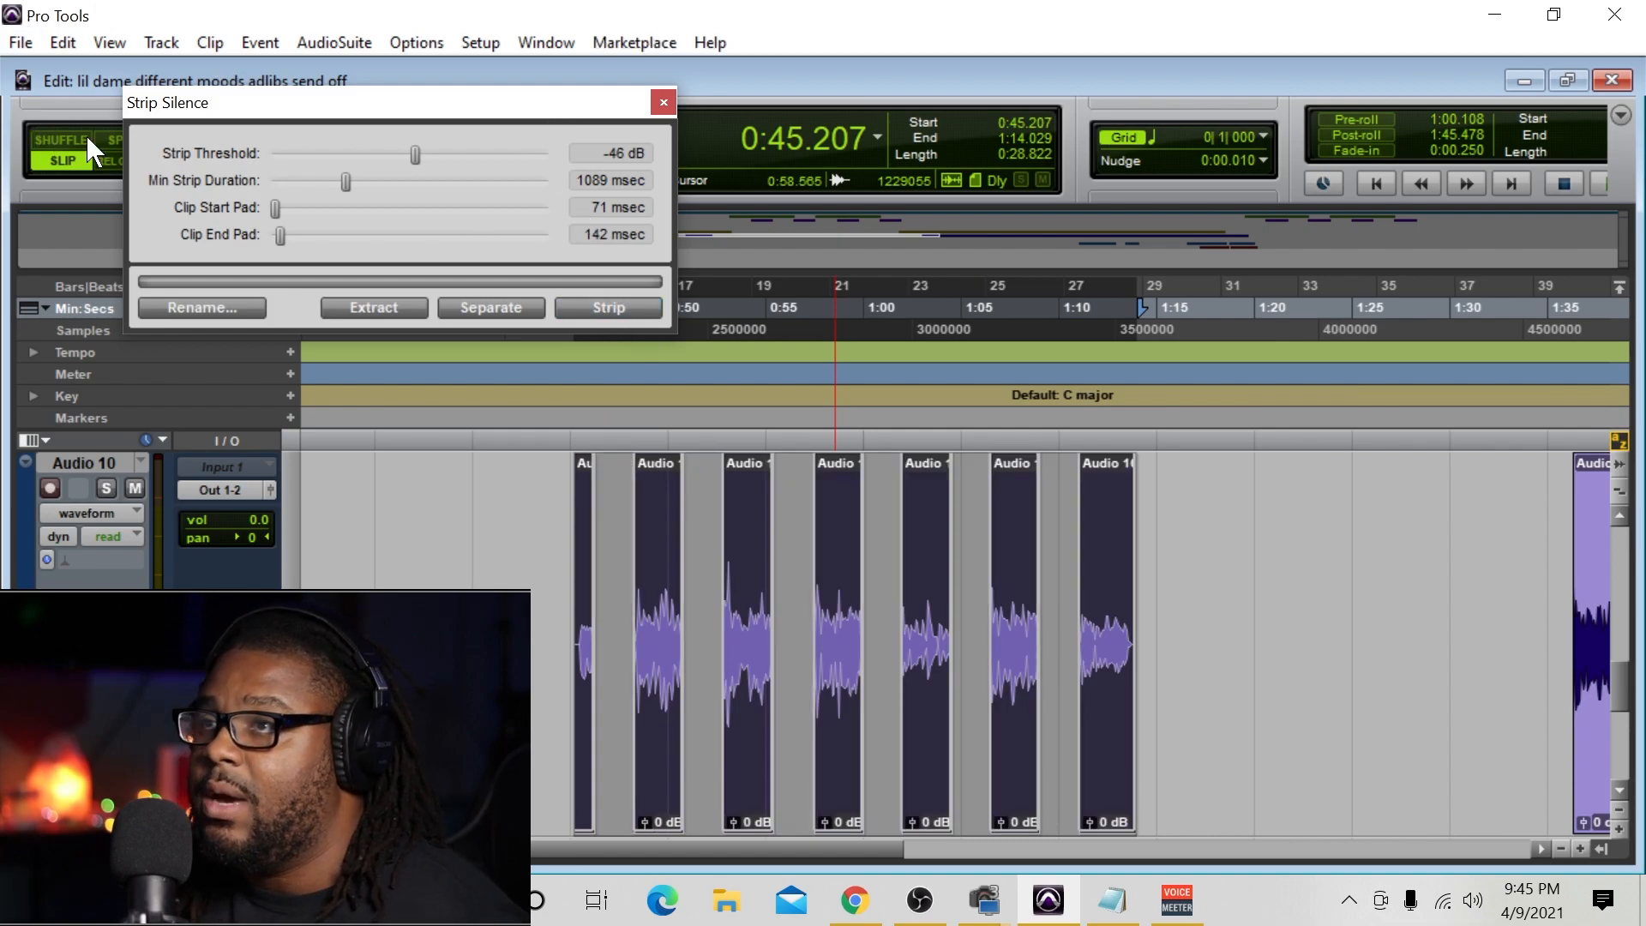
{"action": "left_click_drag", "start_coordinate": [477, 113], "coordinate": [514, 306]}
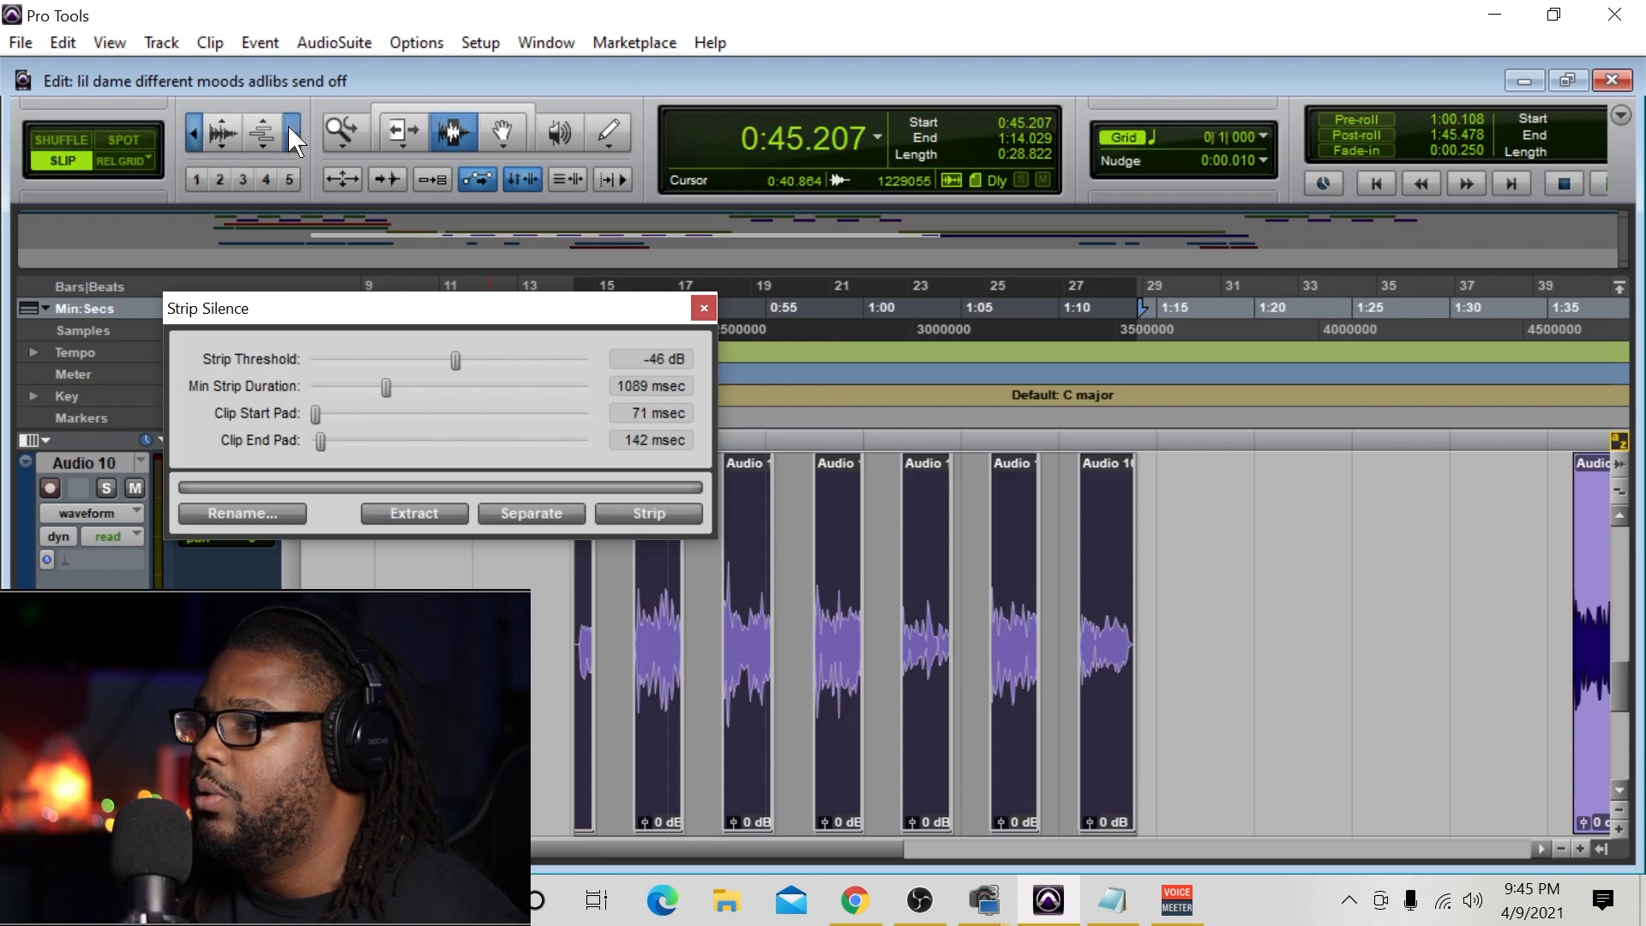
Delete the leftover silent section just before the first vocal phrase on the Audio 10 track.
{"action": "left_click", "coordinate": [288, 126]}
{"action": "left_click", "coordinate": [288, 126]}
{"action": "left_click_drag", "start_coordinate": [607, 855], "coordinate": [654, 877]}
{"action": "left_click", "coordinate": [621, 702]}
{"action": "left_click_drag", "start_coordinate": [617, 674], "coordinate": [669, 714]}
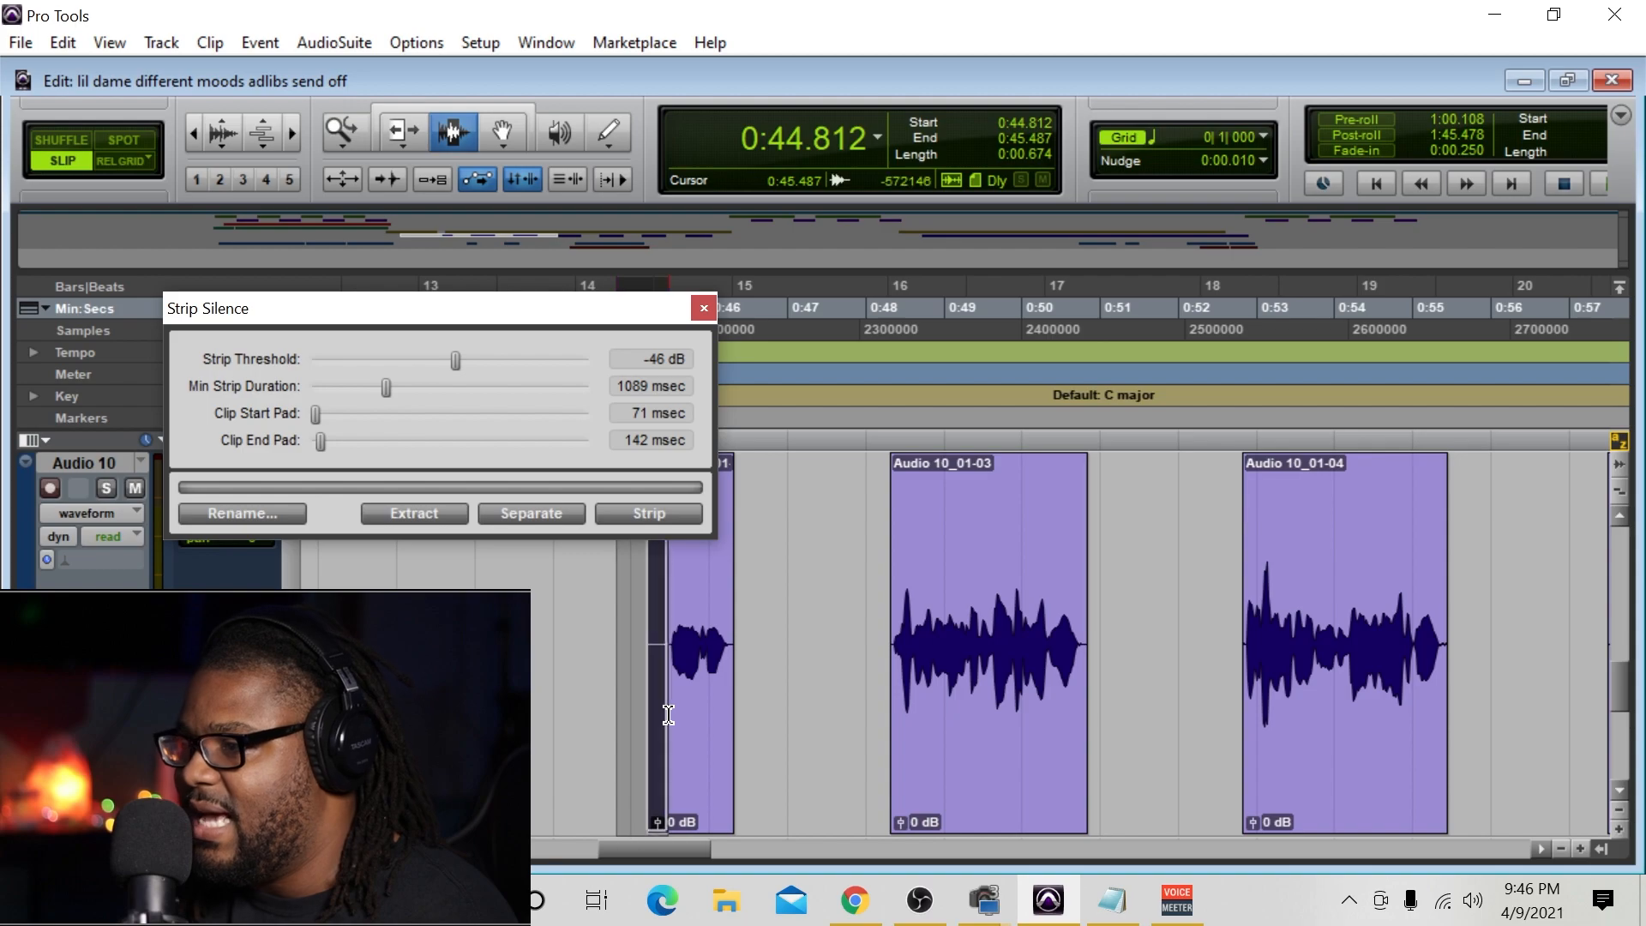
{"action": "key", "text": "Delete"}
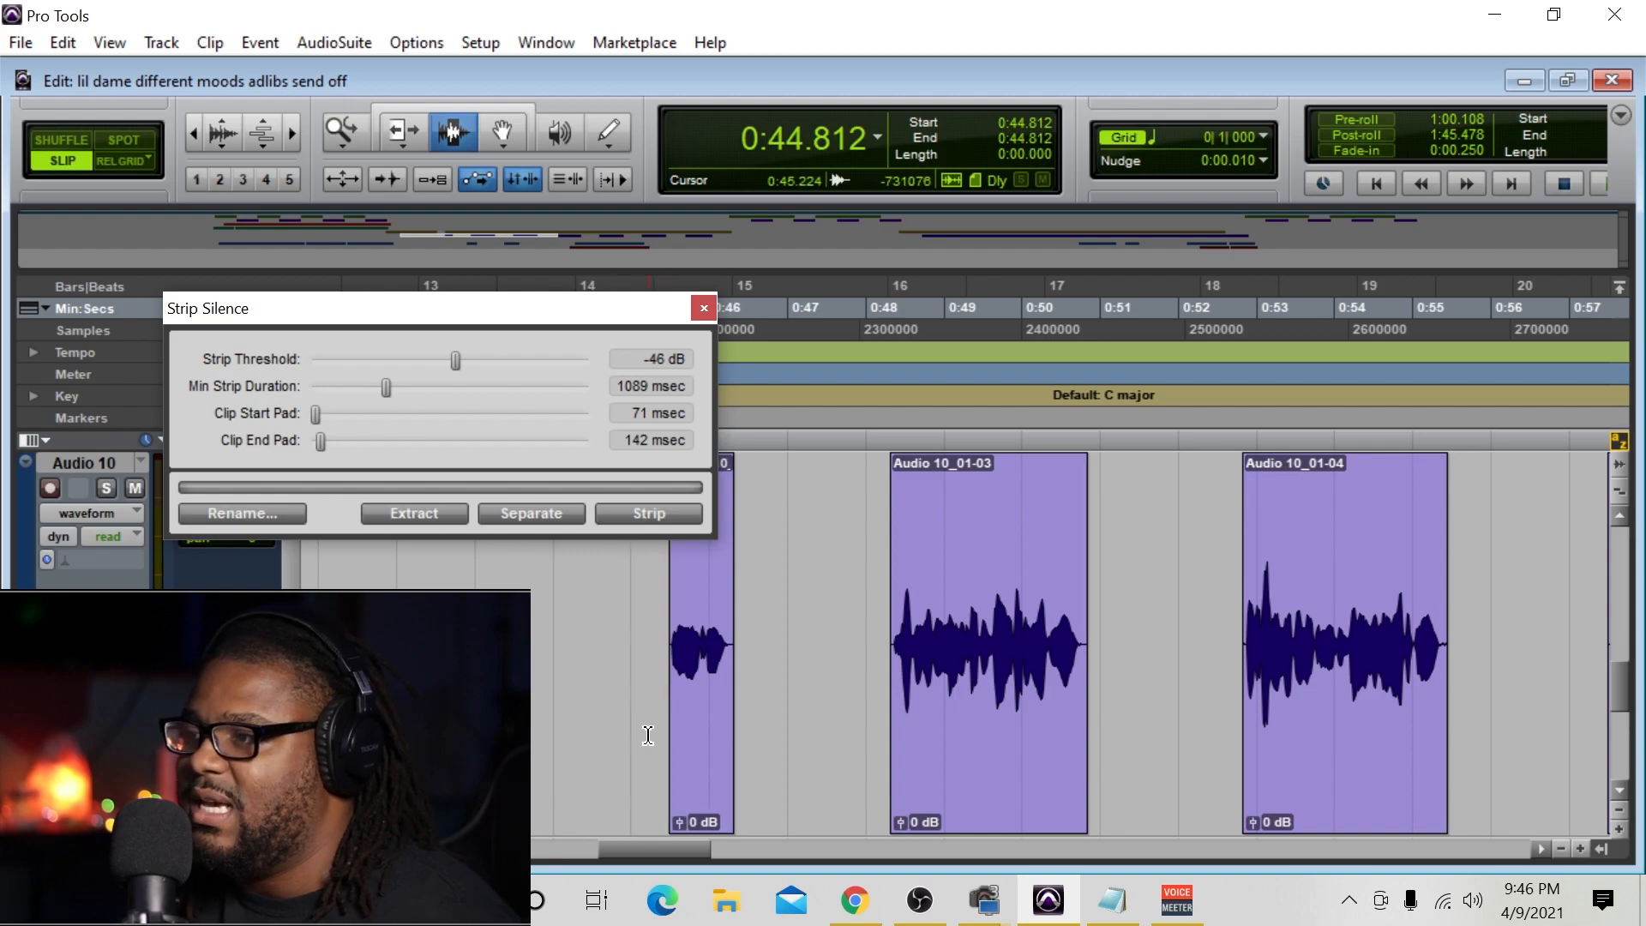
Select the second group of clips on Audio 10, try 10 ms batch fades, and consolidate the group into one clip.
{"action": "left_click", "coordinate": [191, 134]}
{"action": "left_click", "coordinate": [191, 134]}
{"action": "left_click", "coordinate": [190, 134]}
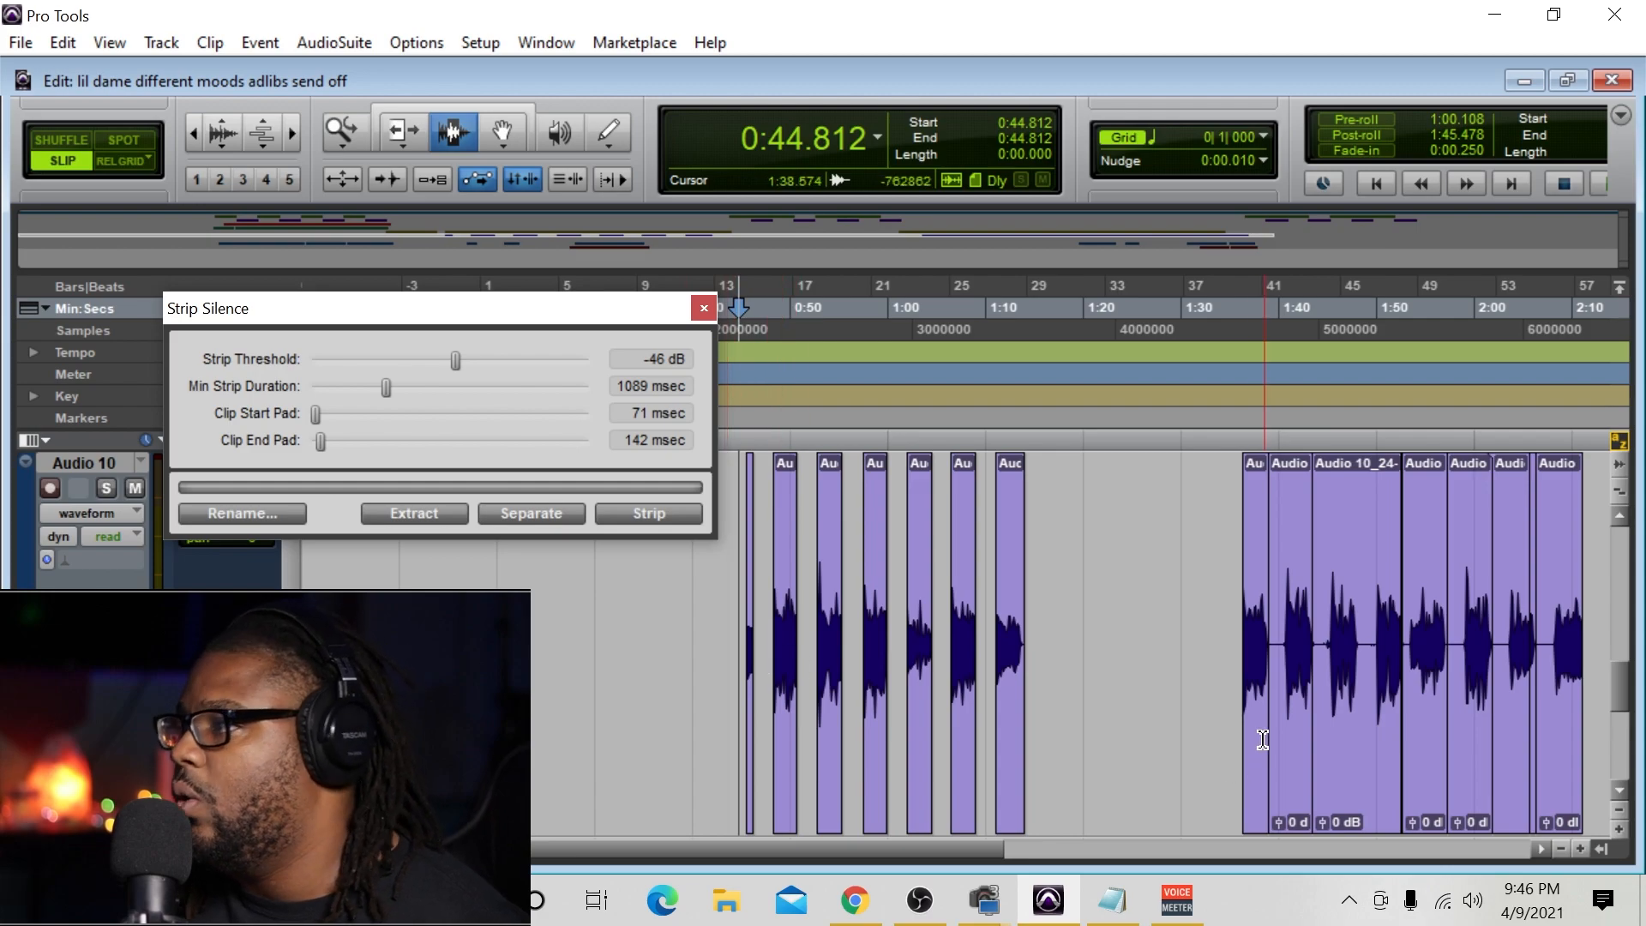
{"action": "left_click_drag", "start_coordinate": [1255, 648], "coordinate": [1554, 723]}
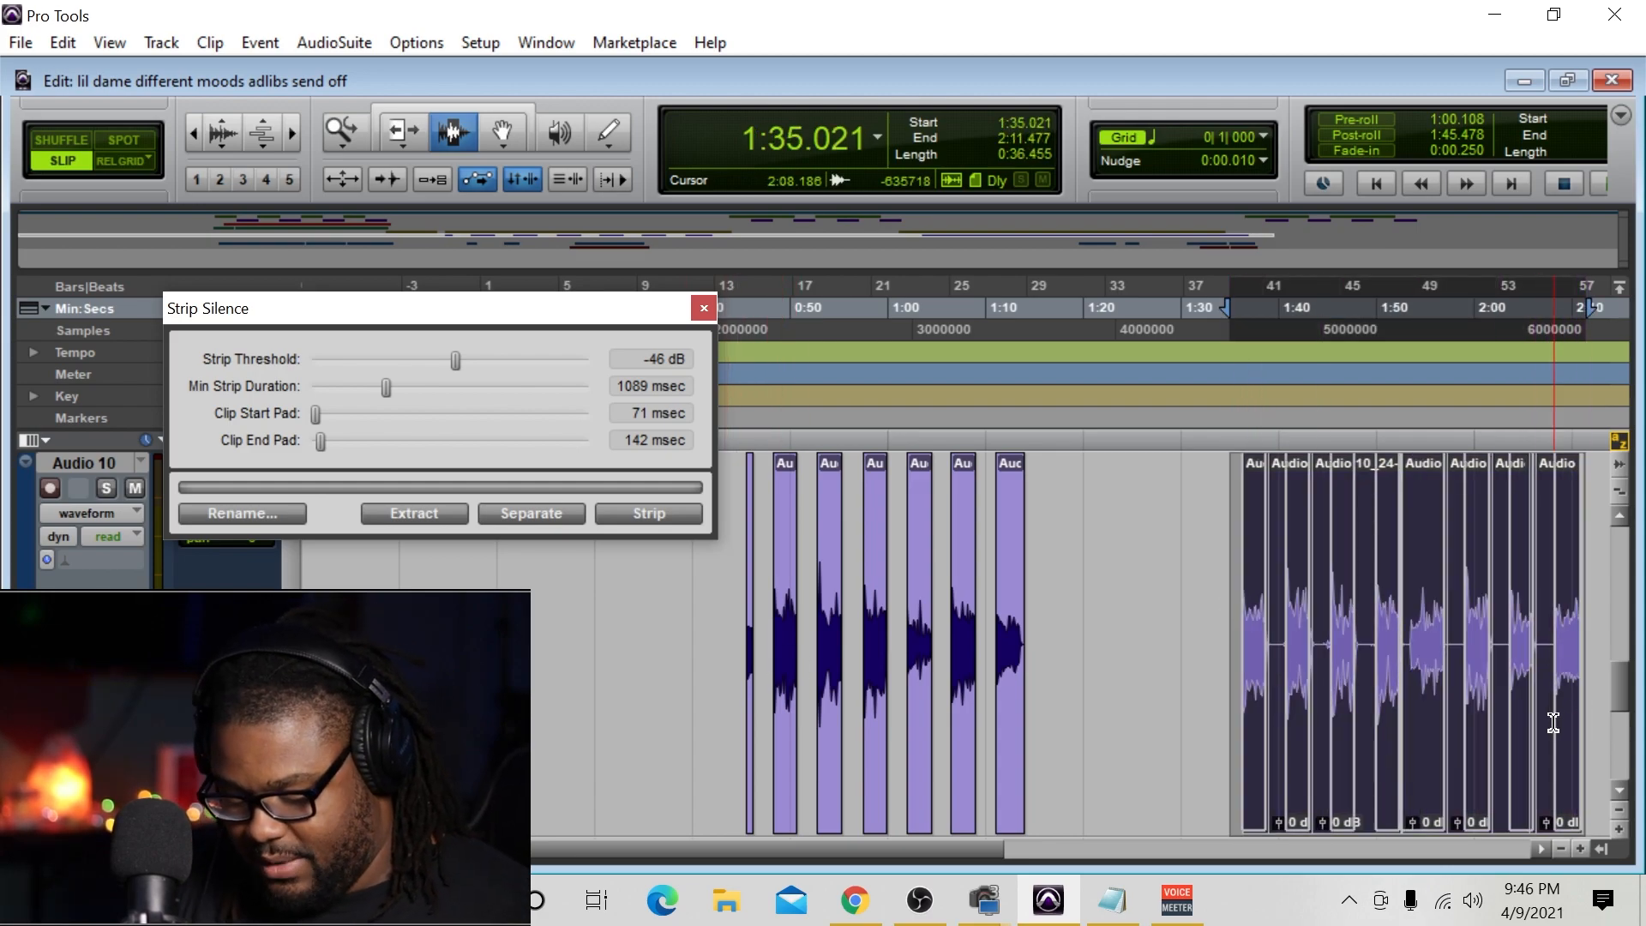
{"action": "key", "text": "ctrl+f"}
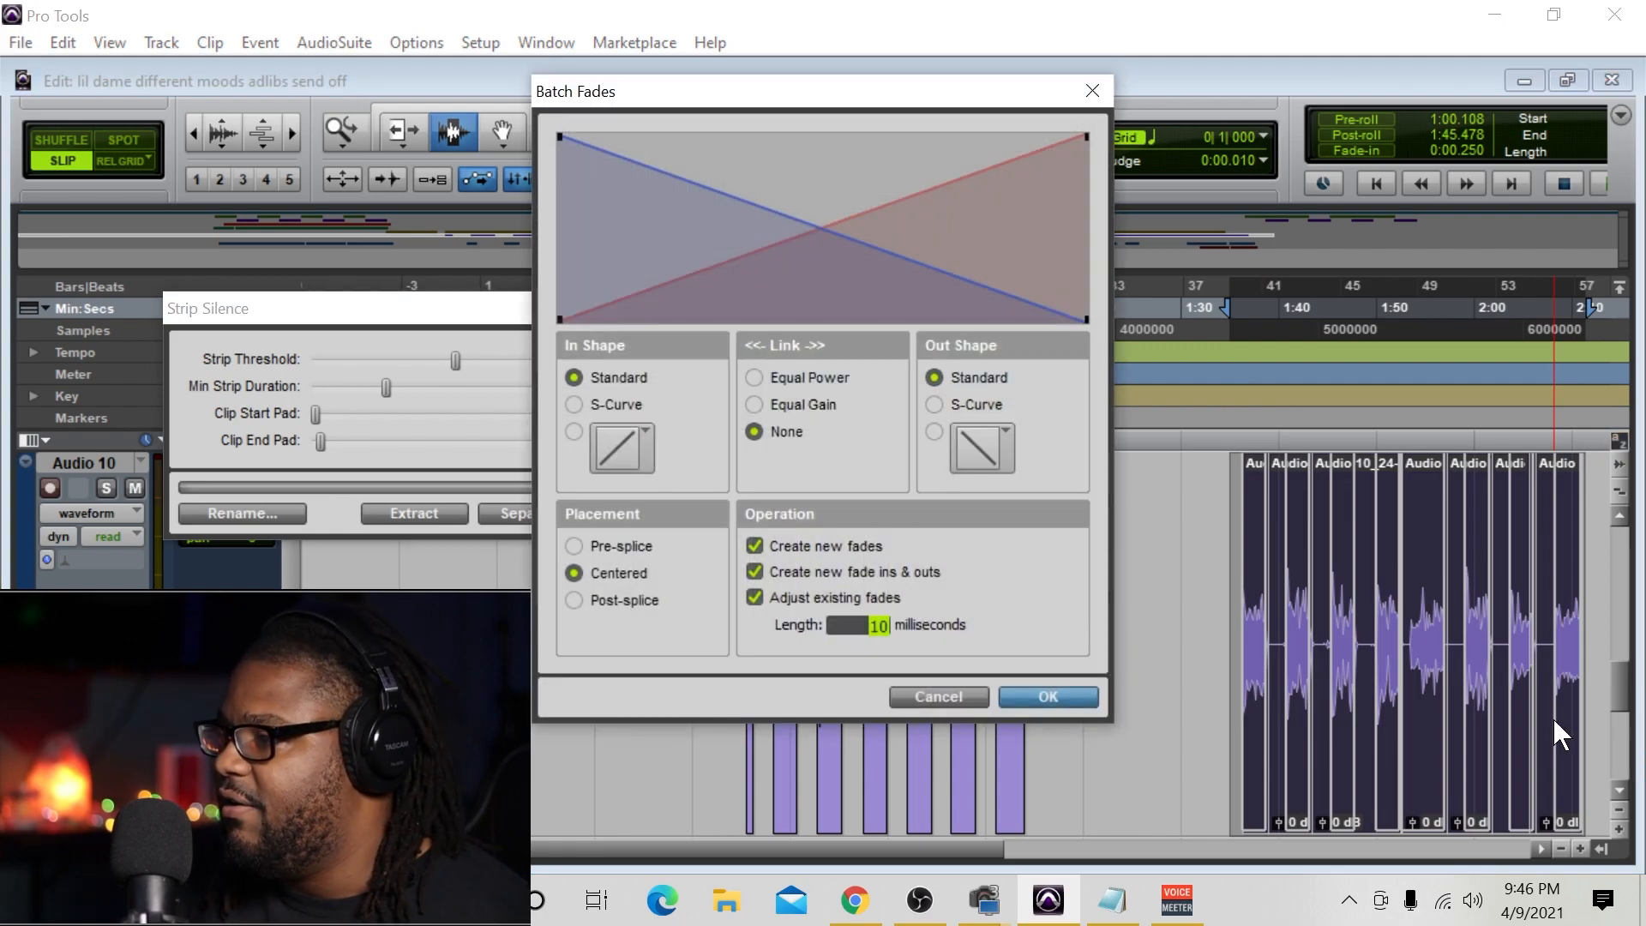
{"action": "key", "text": "Return"}
{"action": "key", "text": "ctrl+z"}
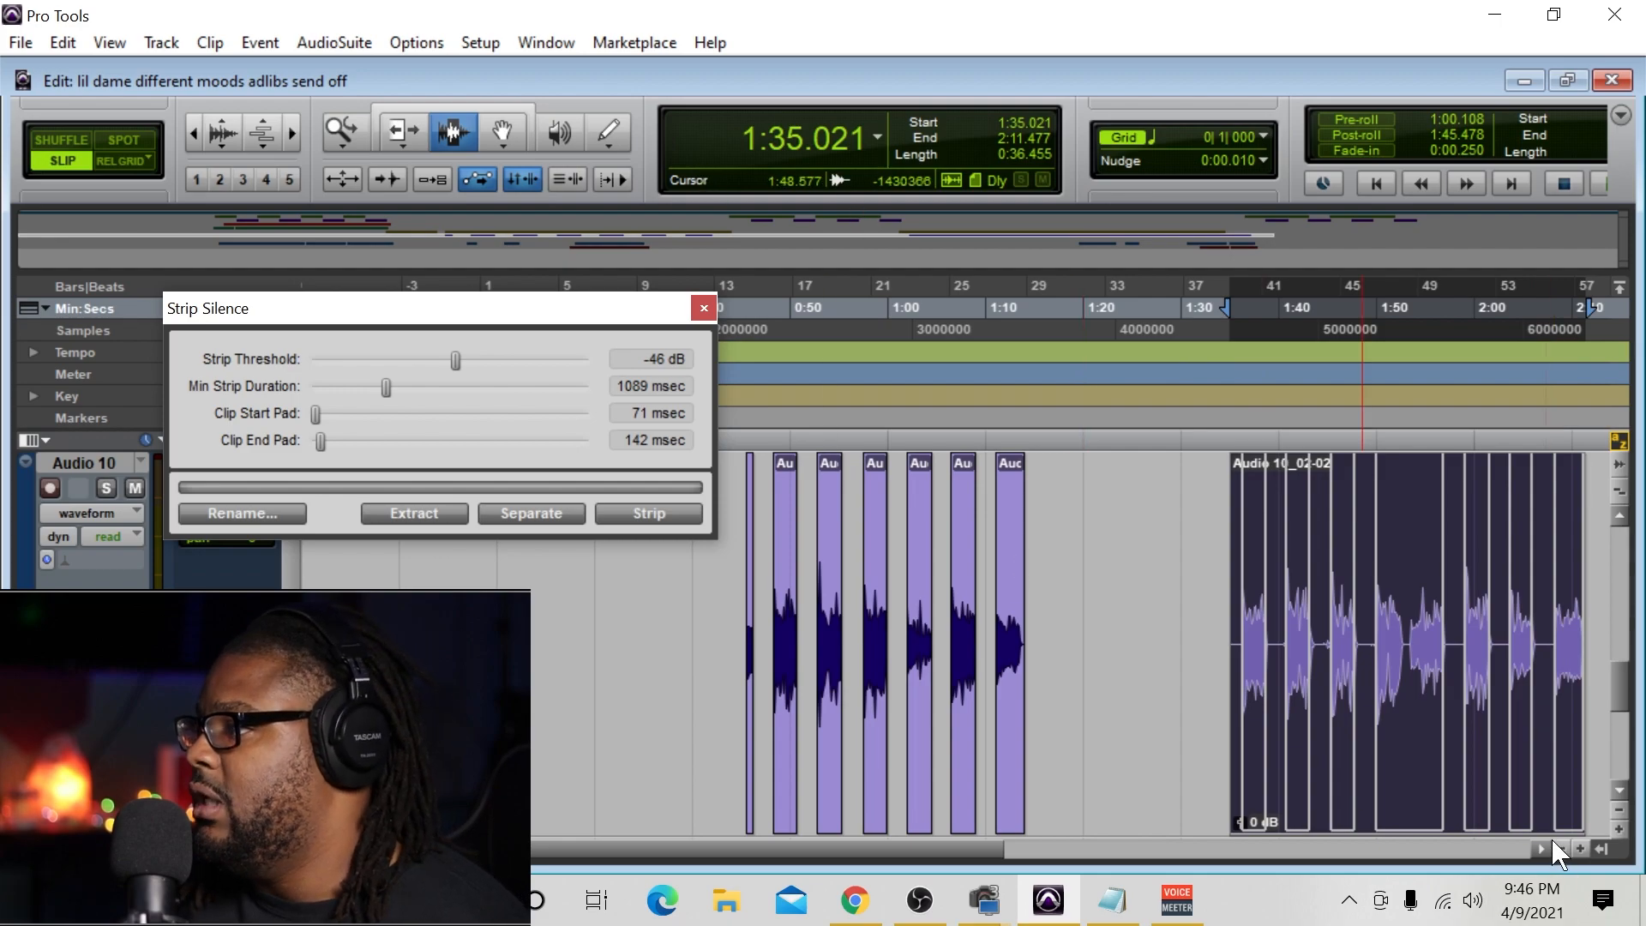
Check the strip boundaries along the consolidated second clip and strip its silence with the current settings.
{"action": "left_click", "coordinate": [1582, 849]}
{"action": "left_click", "coordinate": [1582, 849]}
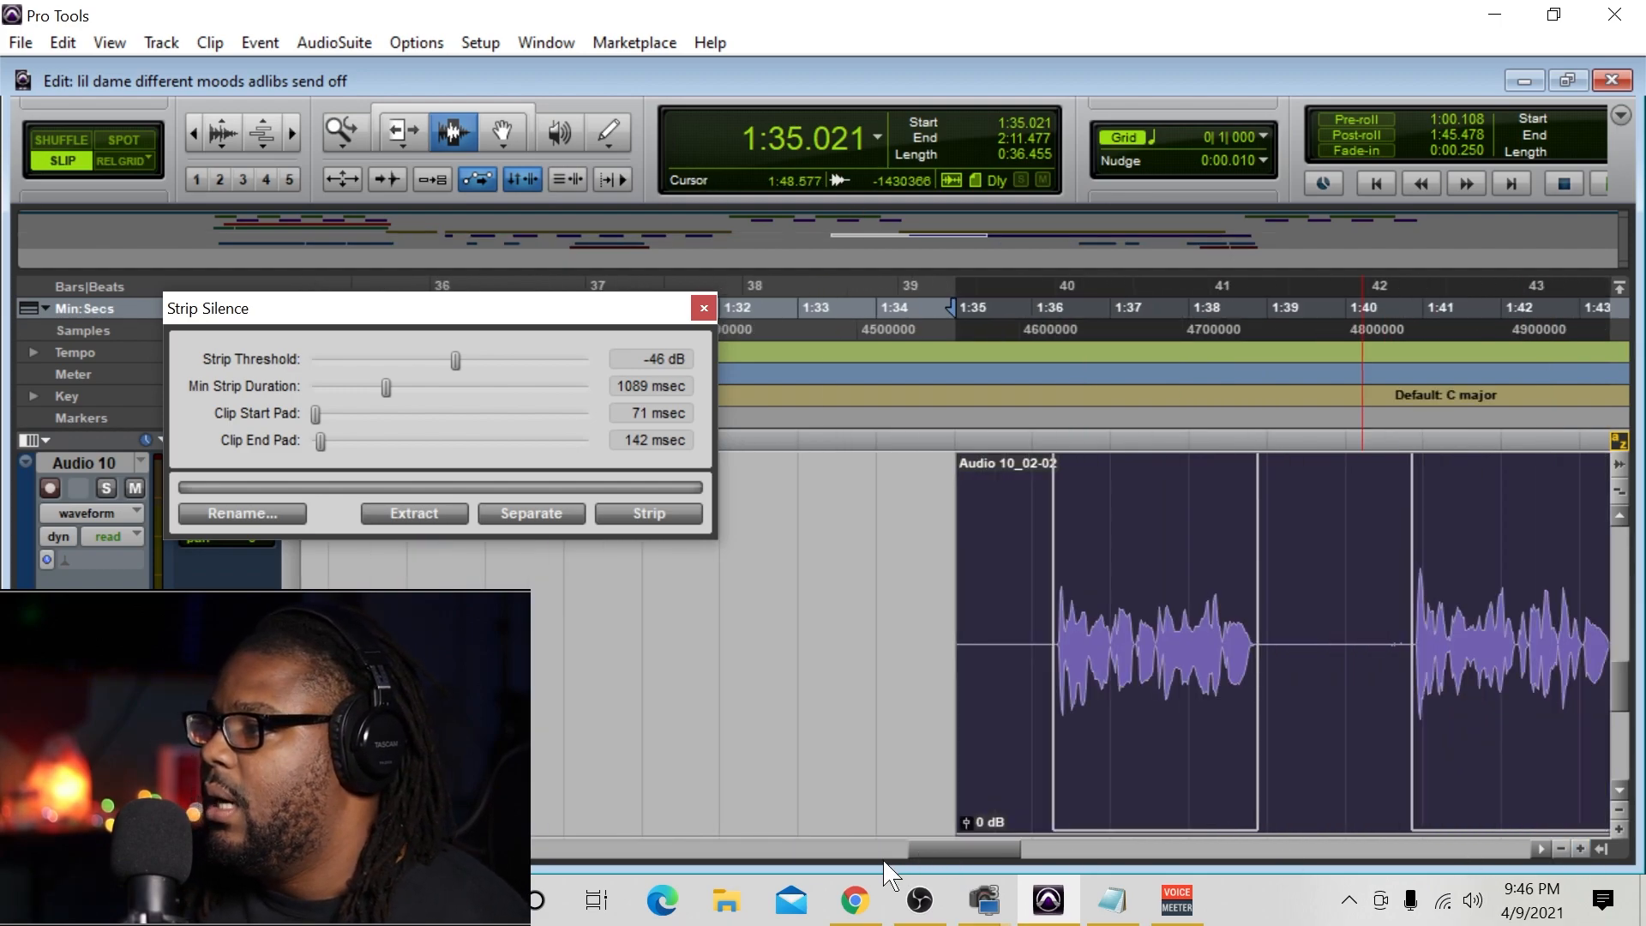
{"action": "mouse_move", "coordinate": [1006, 847]}
{"action": "left_mouse_down"}
{"action": "mouse_move", "coordinate": [1168, 881]}
{"action": "mouse_move", "coordinate": [1158, 896]}
{"action": "mouse_move", "coordinate": [1033, 855]}
{"action": "left_mouse_up"}
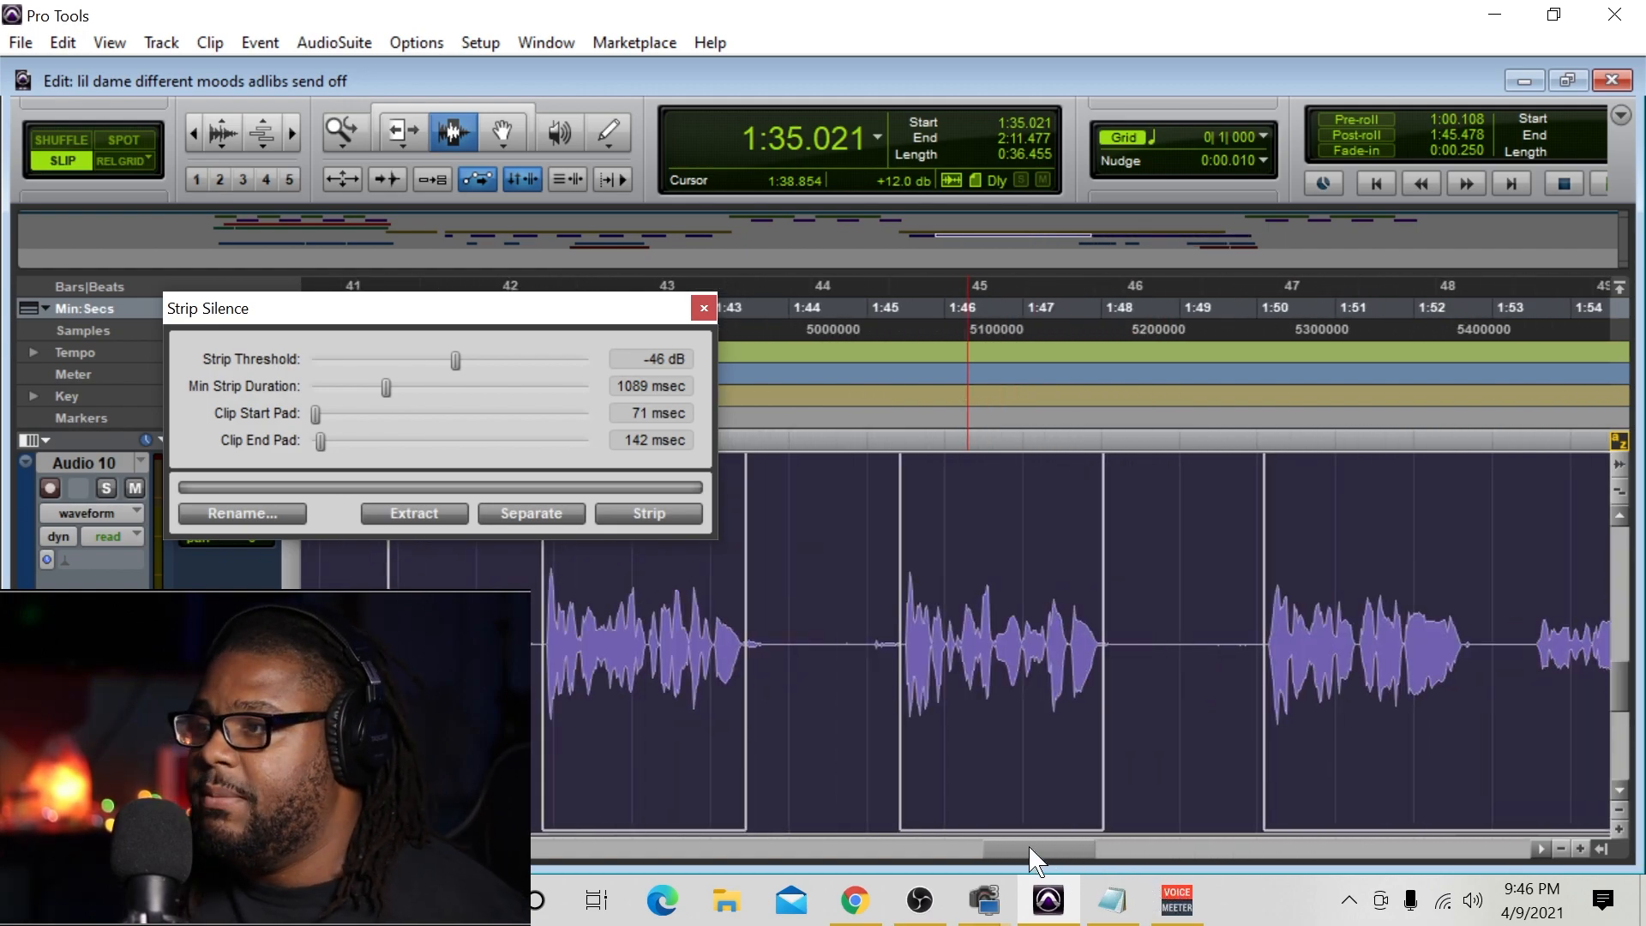
{"action": "left_click", "coordinate": [656, 514]}
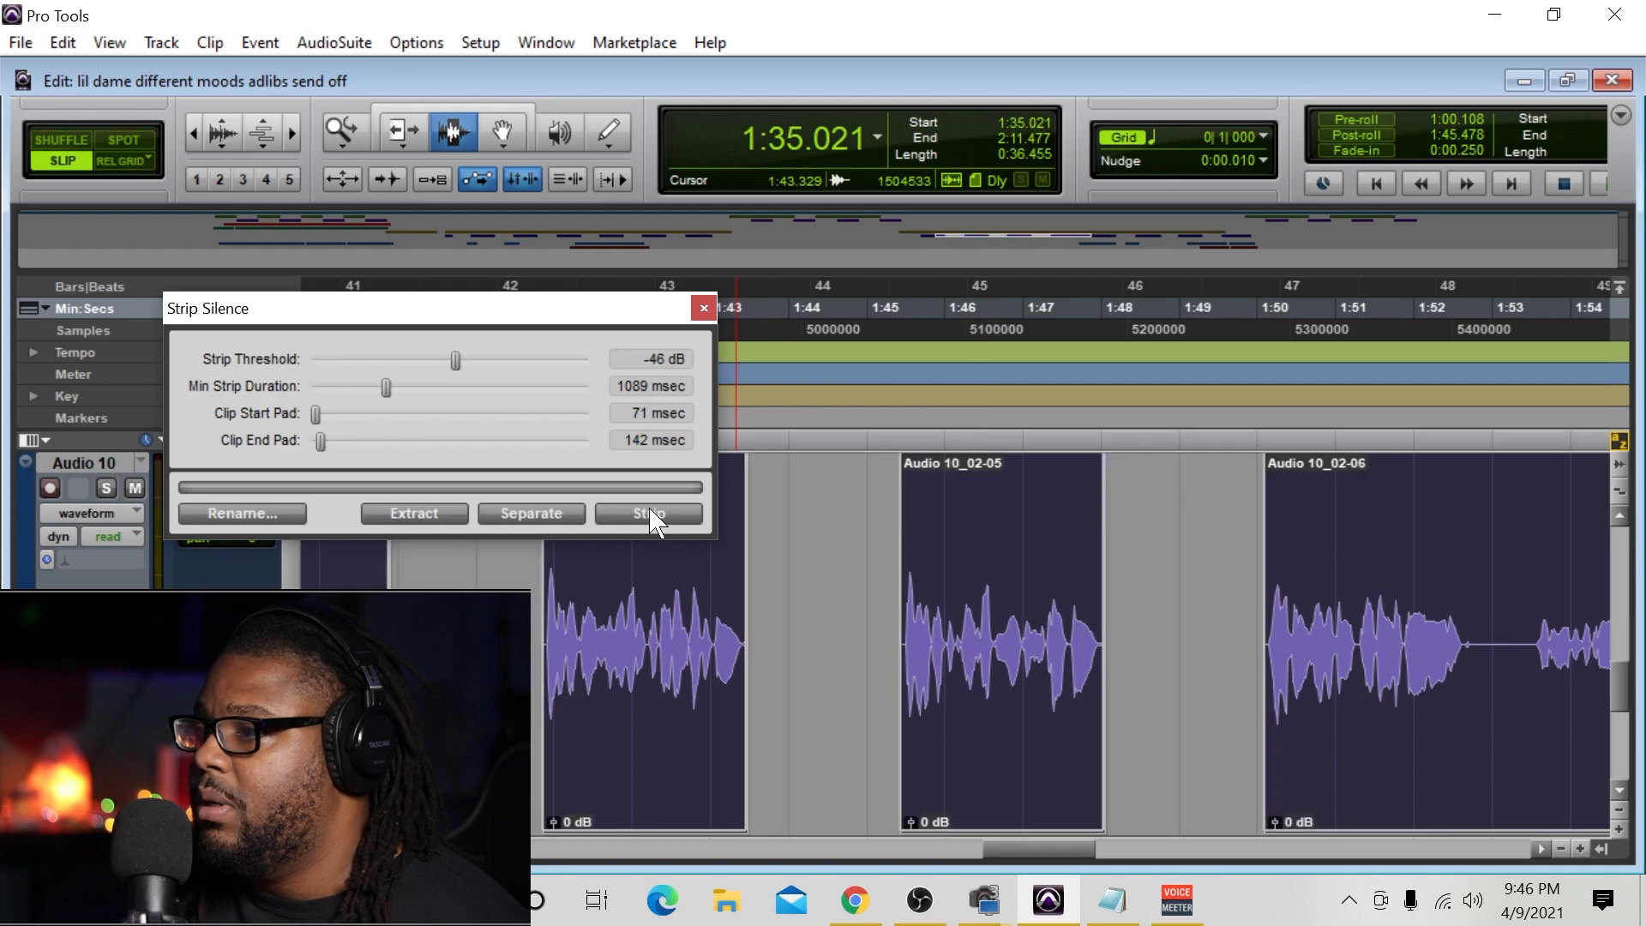
Apply 10 ms centered batch fades to the first group of stripped clips and consolidate the group into one clip.
{"action": "left_click", "coordinate": [192, 133]}
{"action": "left_click", "coordinate": [192, 133]}
{"action": "left_click", "coordinate": [192, 133]}
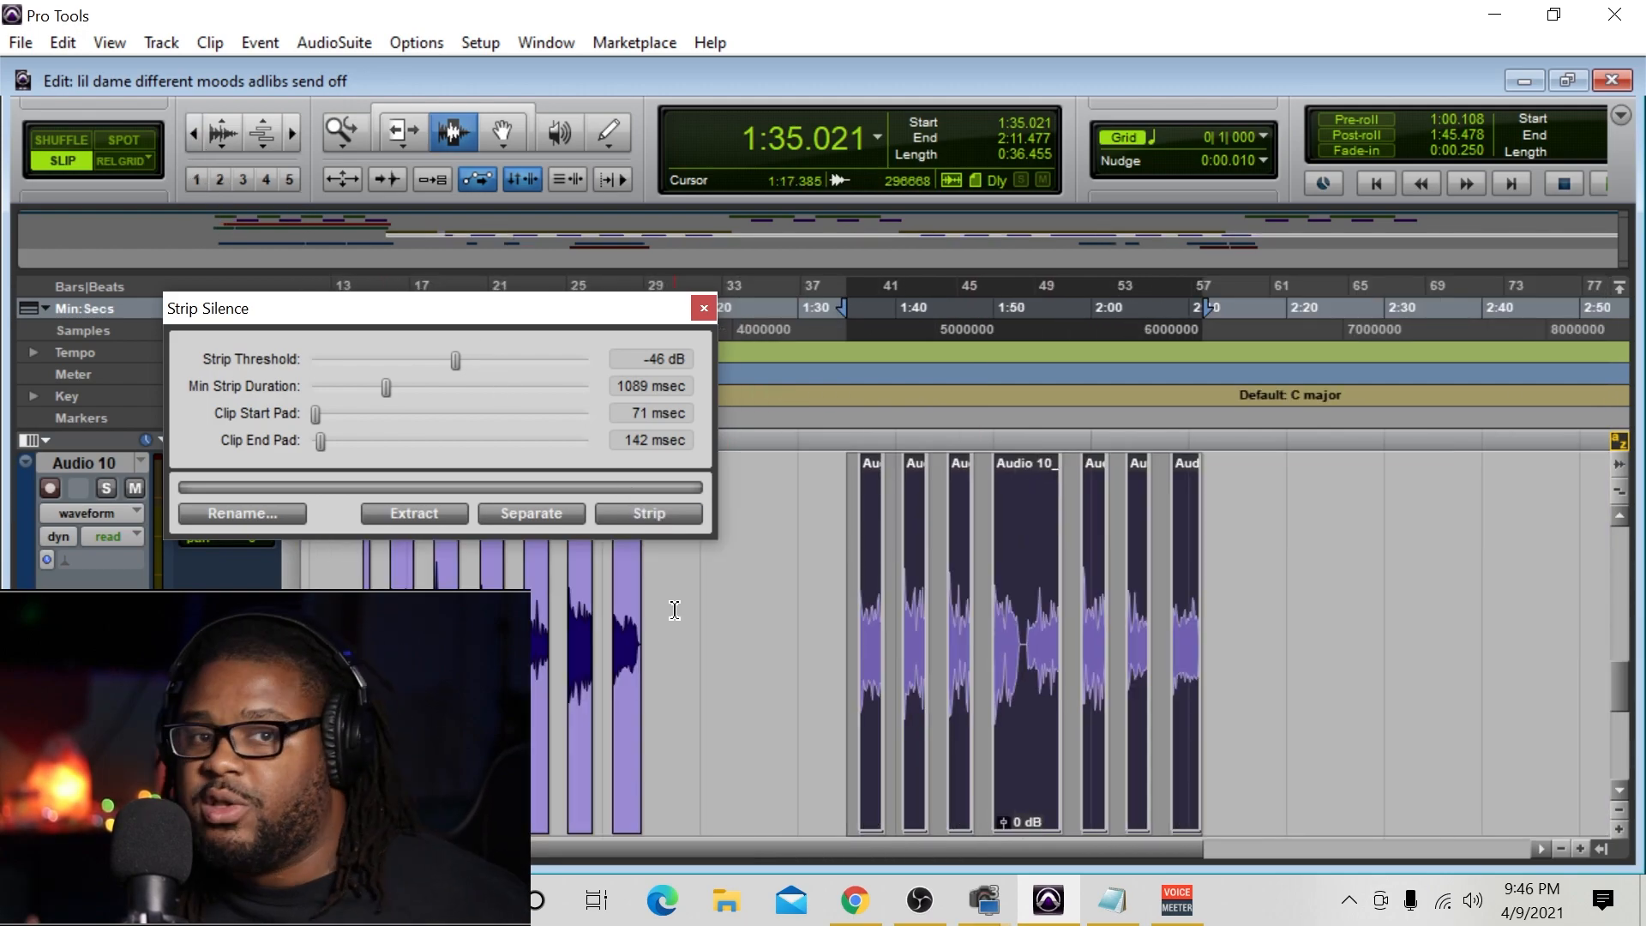
{"action": "left_click_drag", "start_coordinate": [350, 694], "coordinate": [647, 725]}
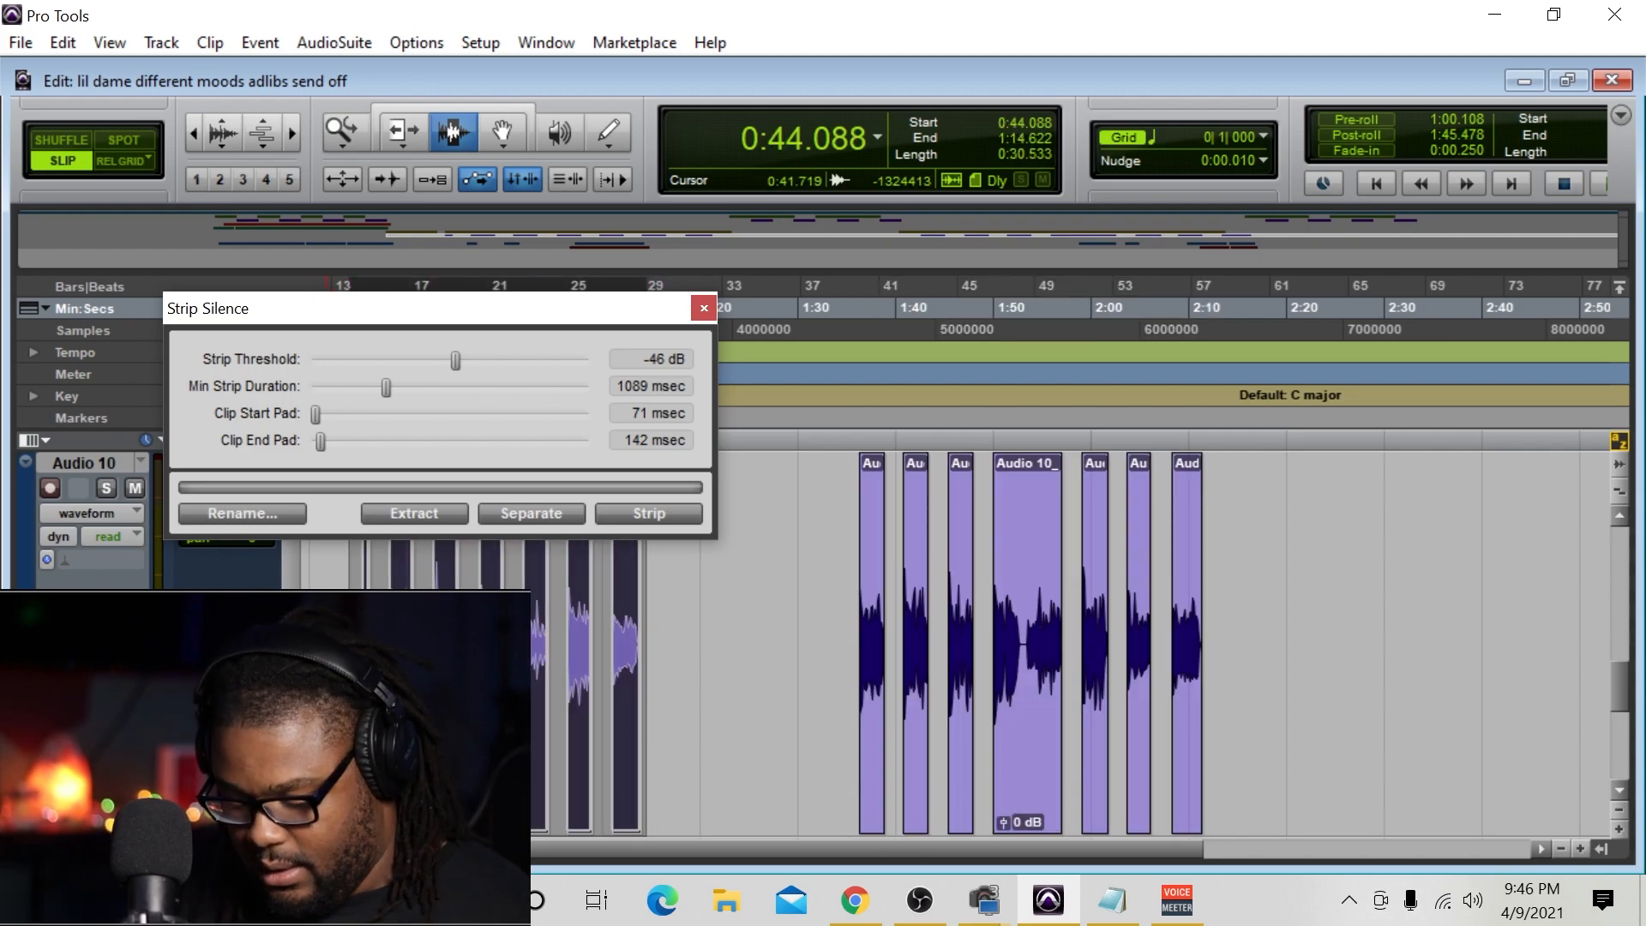
{"action": "key", "text": "ctrl+f"}
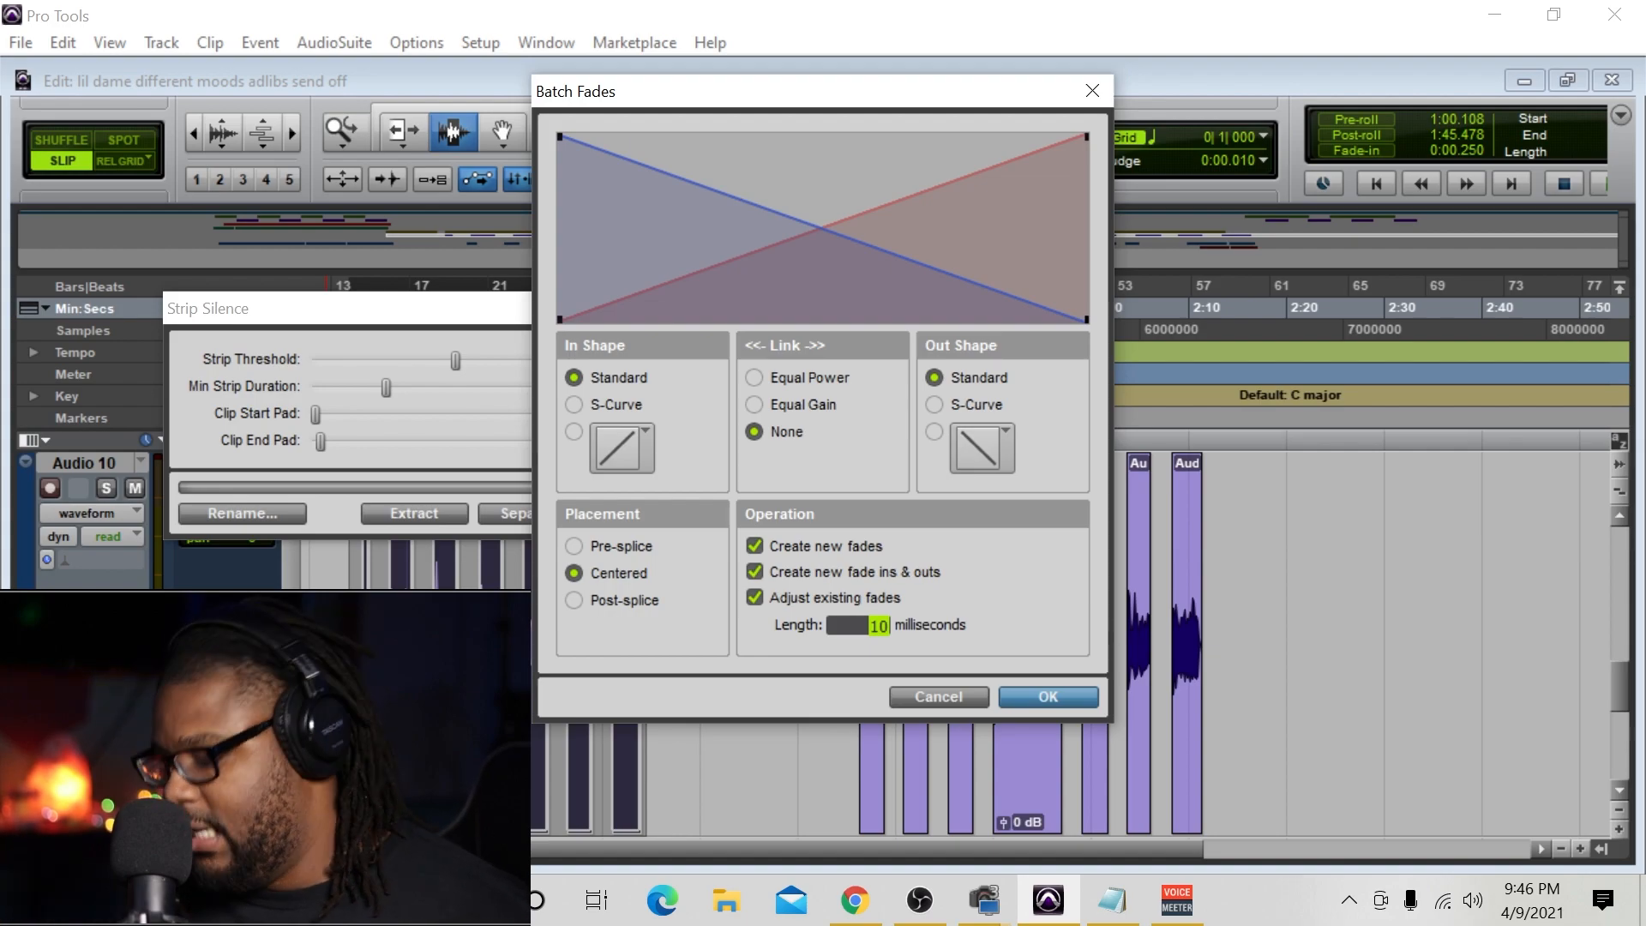
{"action": "key", "text": "Return"}
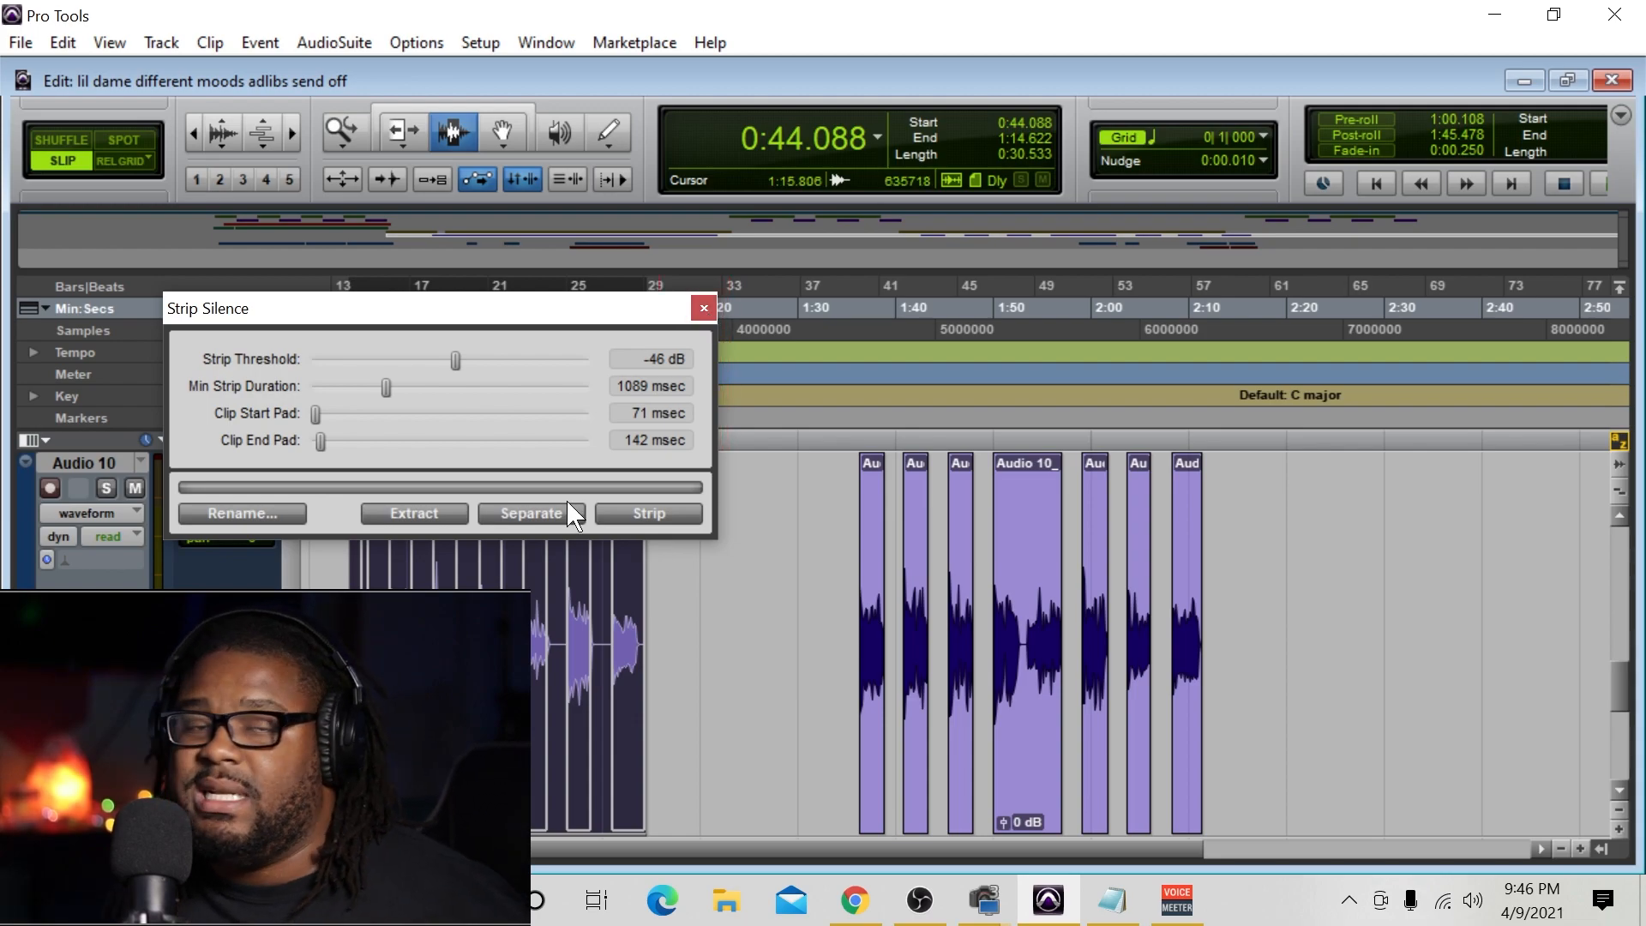
Close the Strip Silence window and start a new memory location.
{"action": "left_click", "coordinate": [704, 308]}
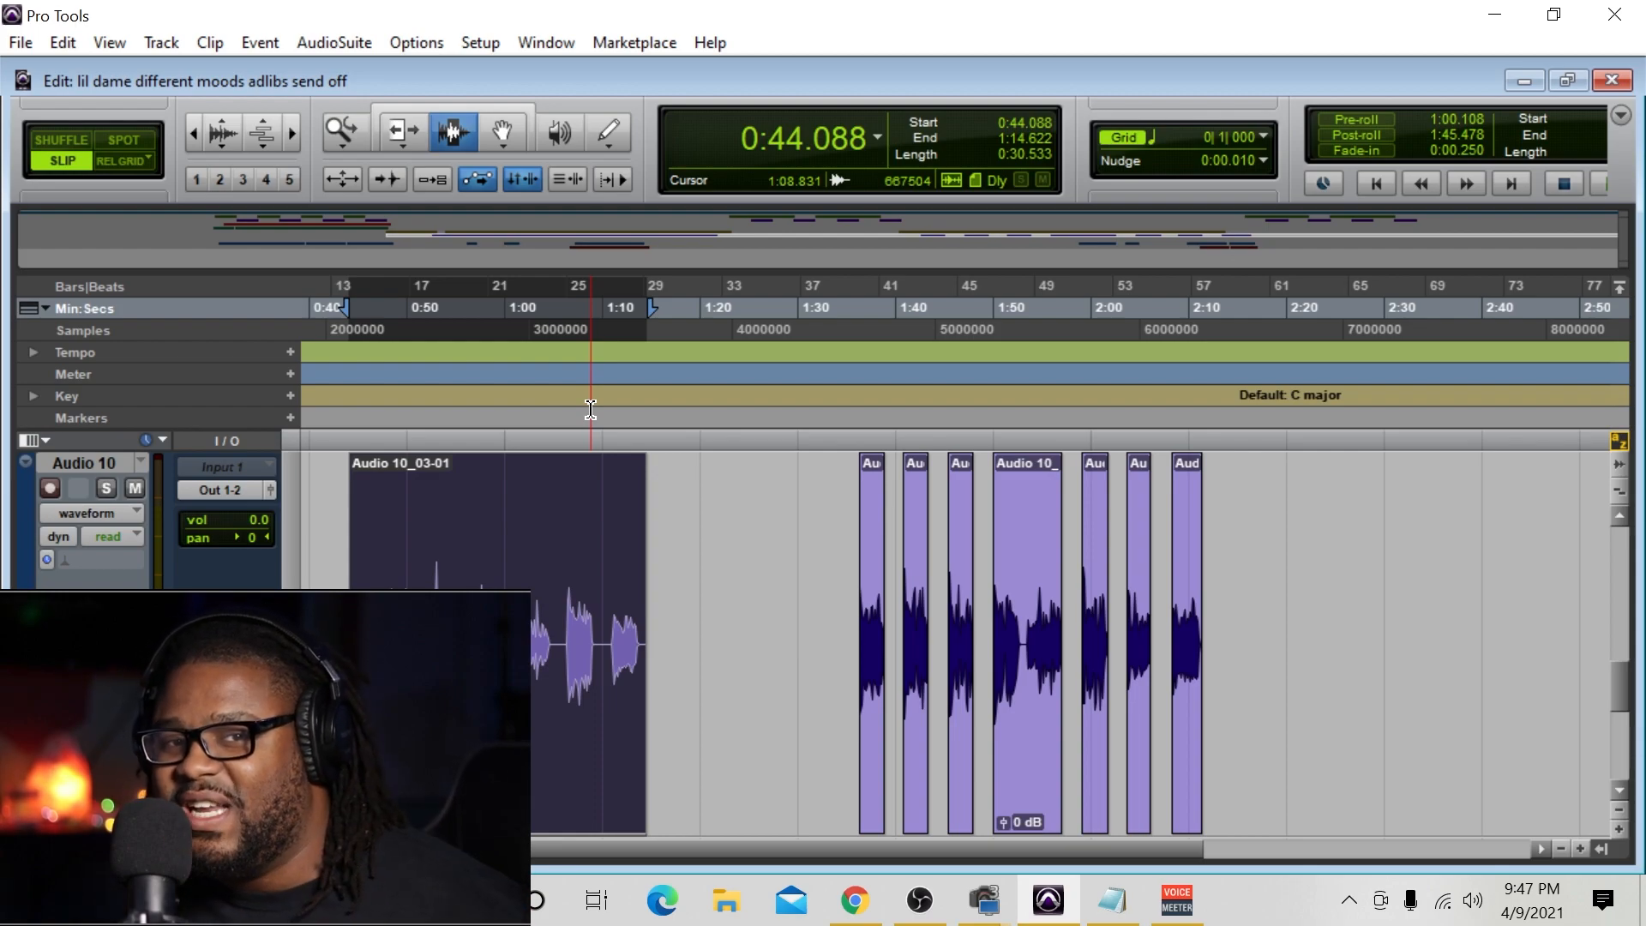
{"action": "key", "text": "Return"}
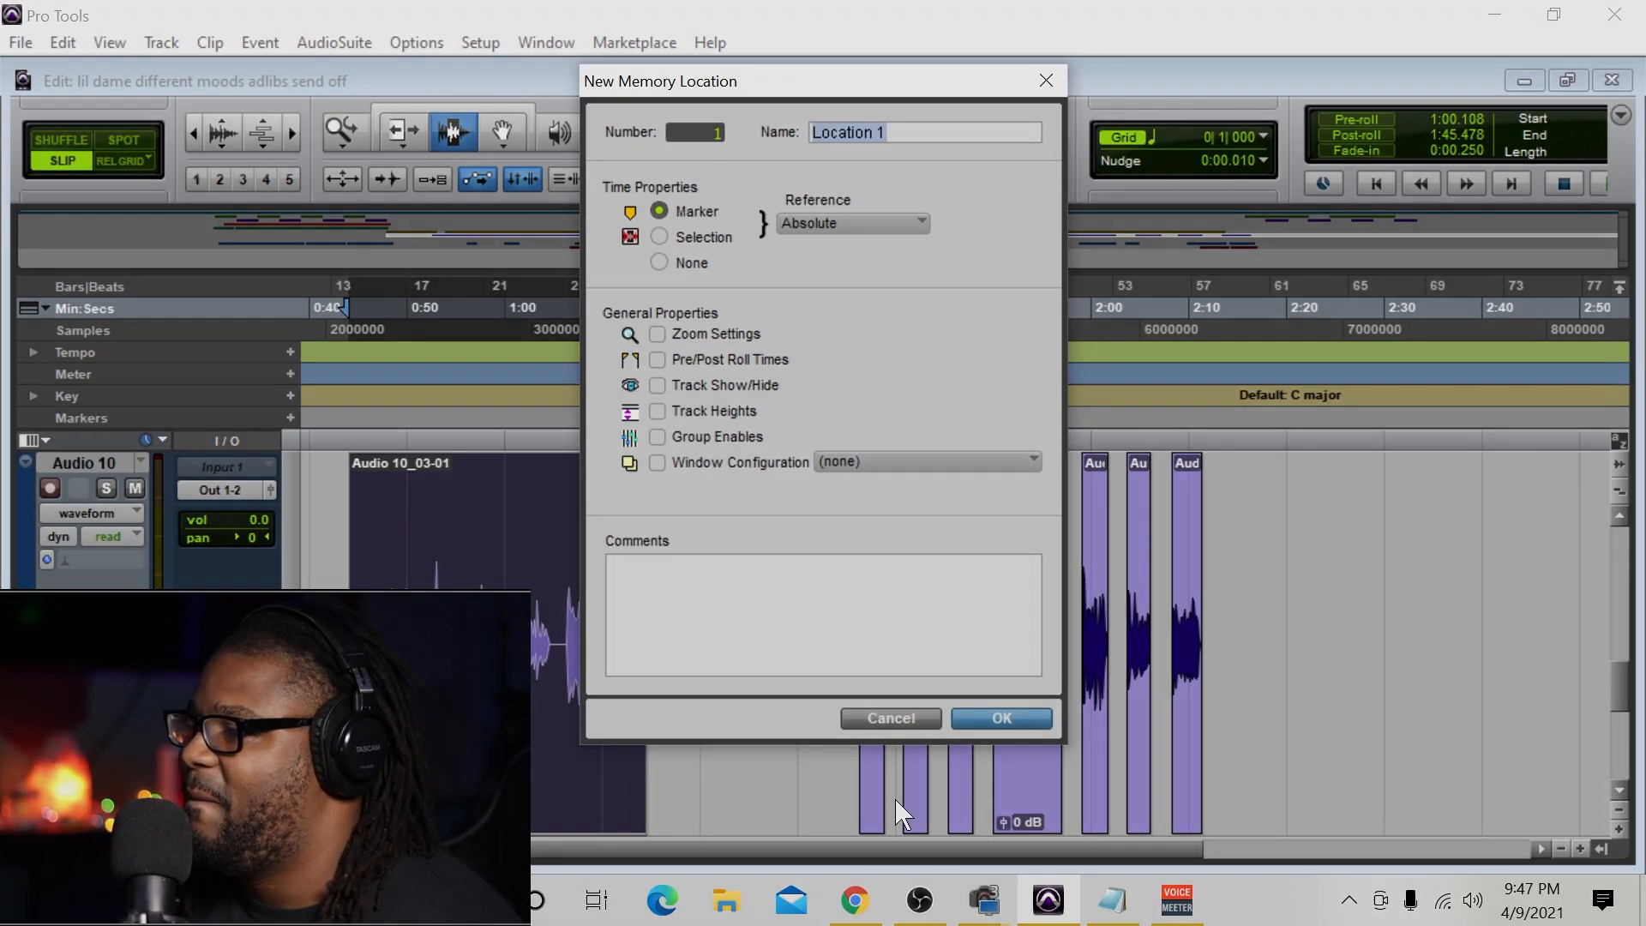